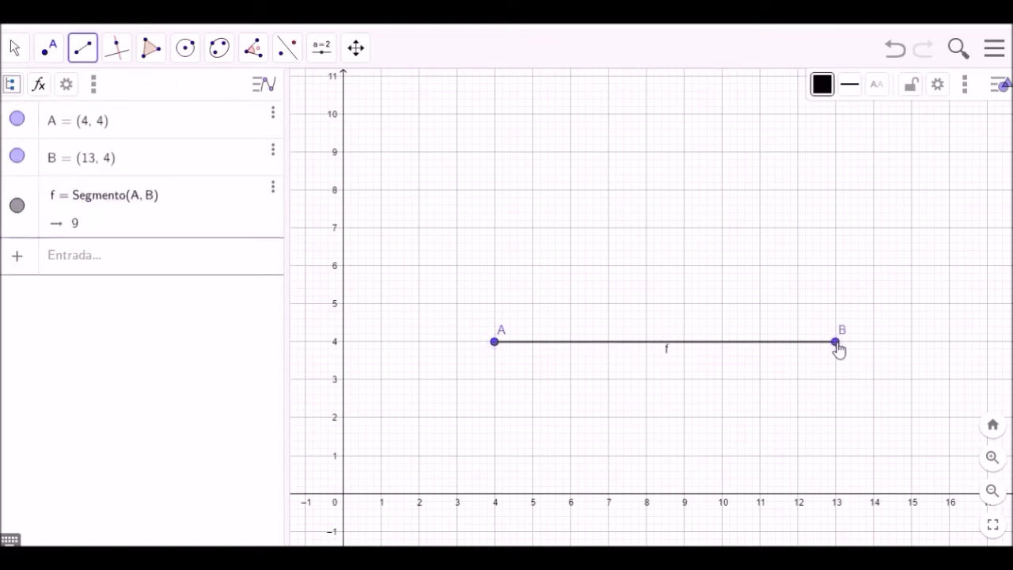
# - Draw a circle centred at A that passes through a new point on segment AB at (10, 4)
pyautogui.click(185, 49)
pyautogui.click(214, 127)
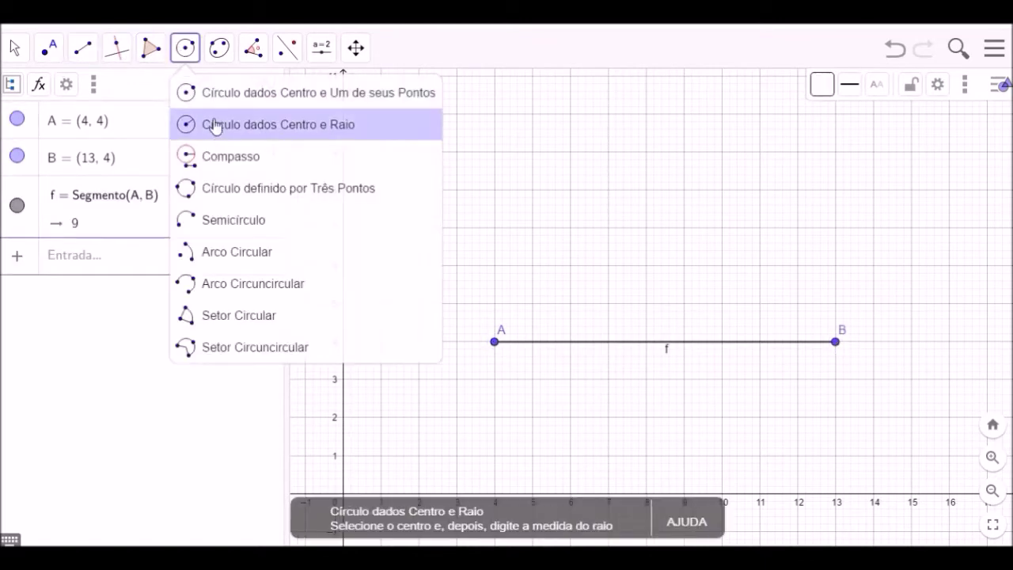
pyautogui.click(241, 99)
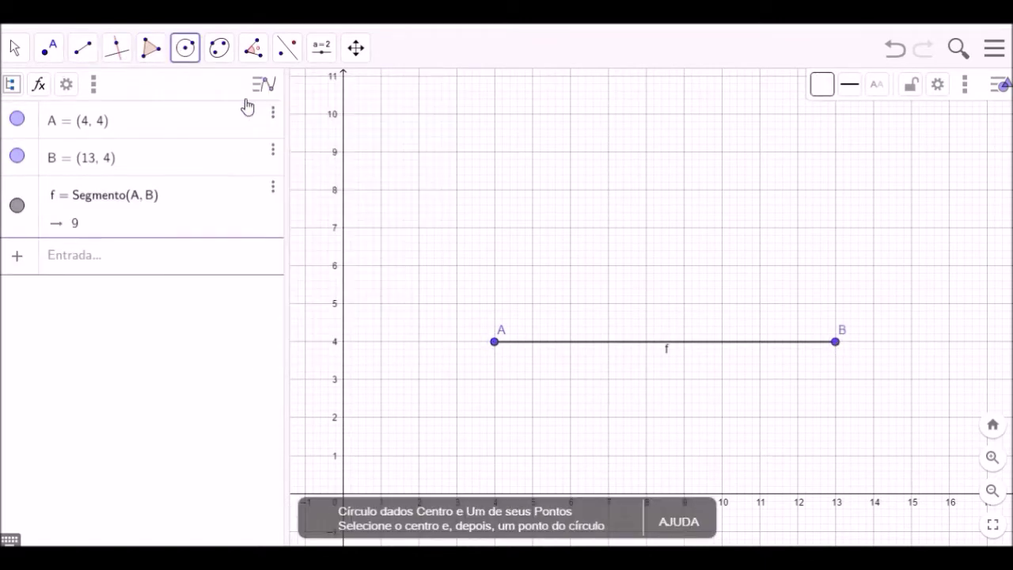
pyautogui.click(495, 344)
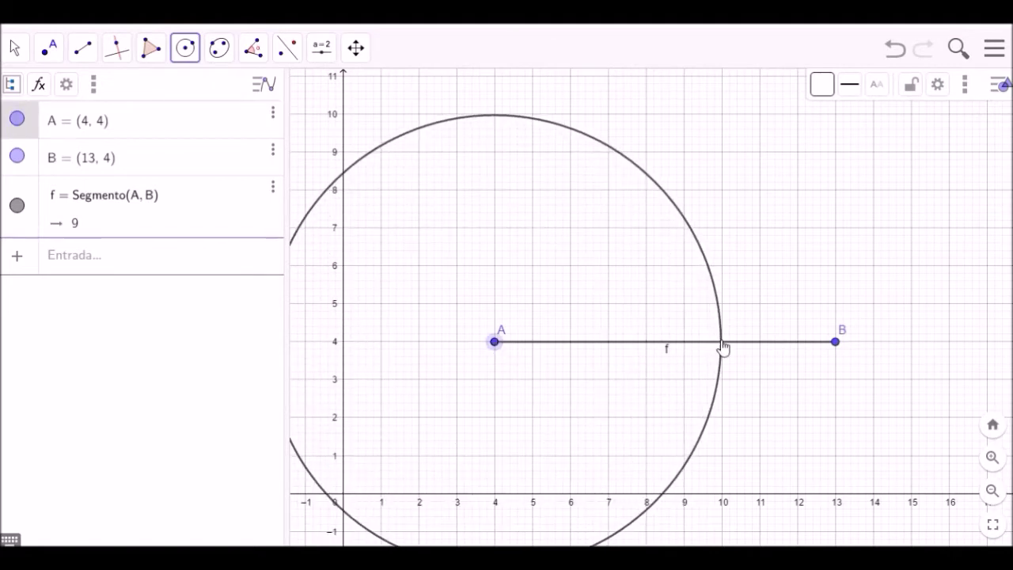
pyautogui.click(721, 344)
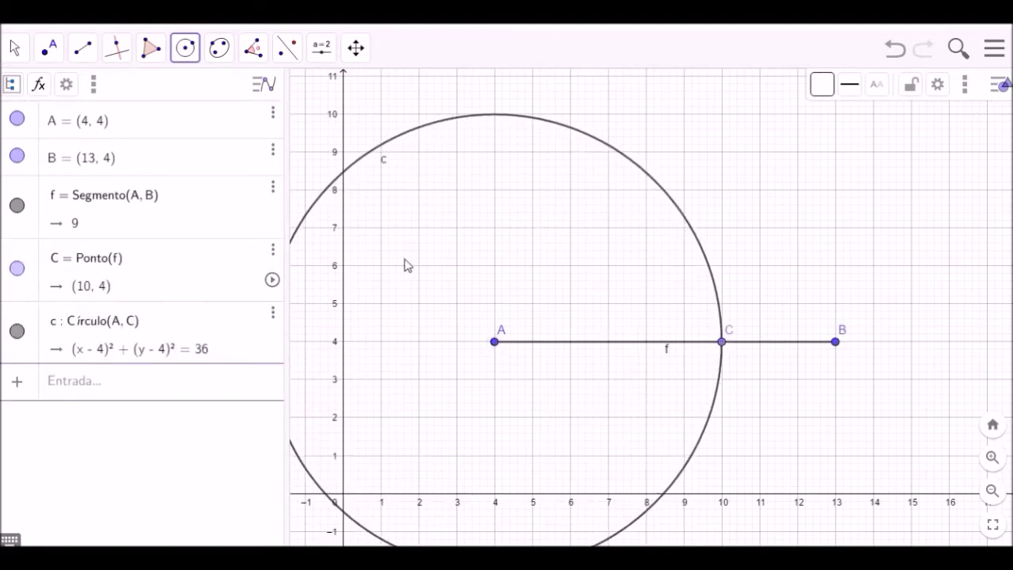
# - Transfer the distance AC with the Compass tool to draw an equal circle centred at B
pyautogui.click(186, 50)
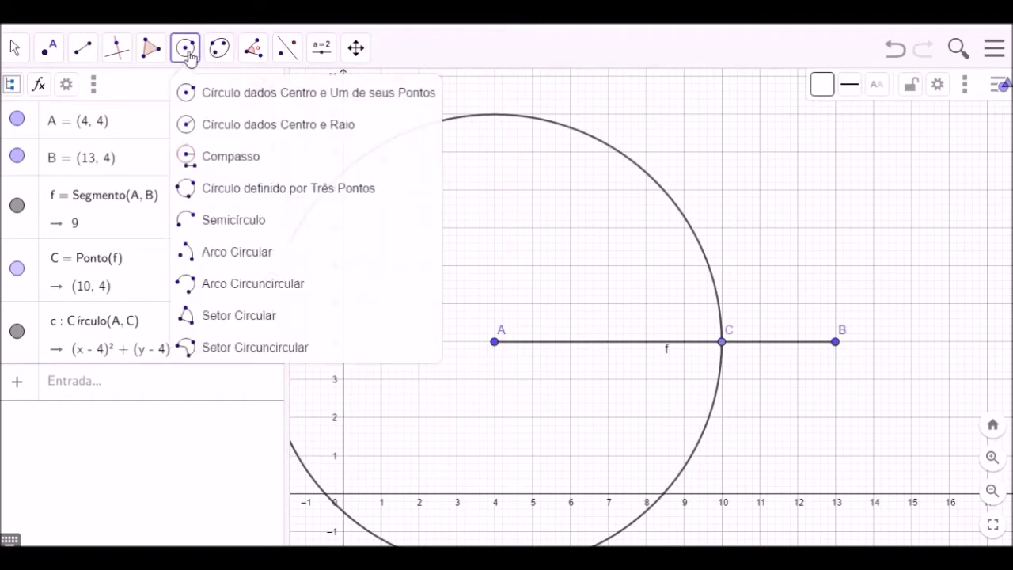
pyautogui.click(221, 158)
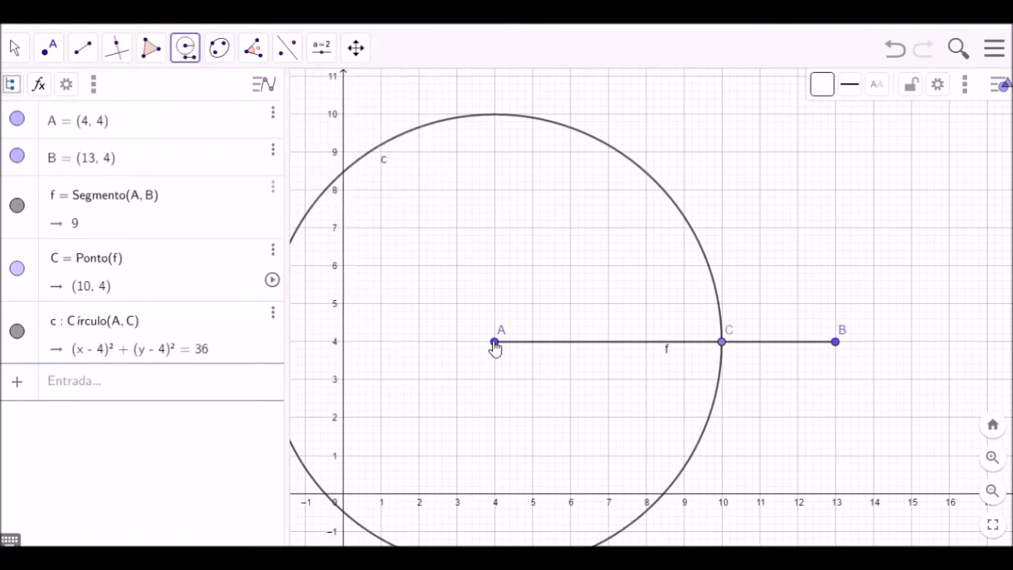
pyautogui.click(494, 343)
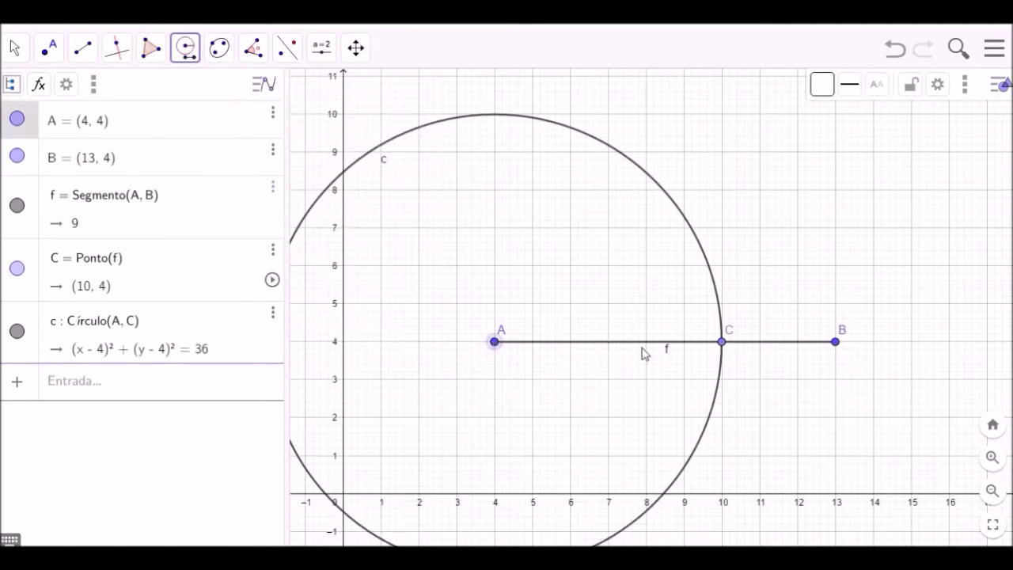
pyautogui.click(722, 343)
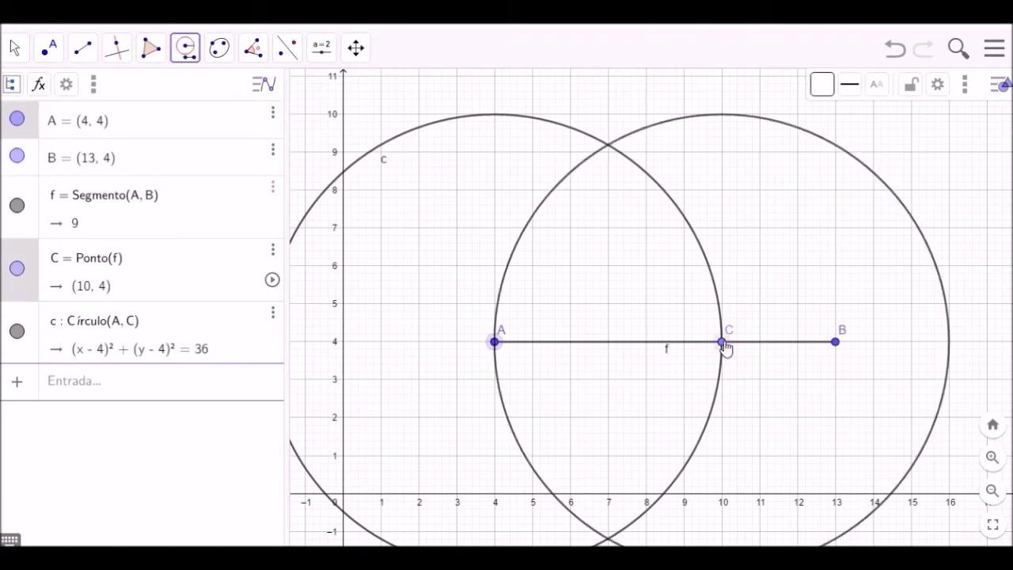
pyautogui.click(836, 346)
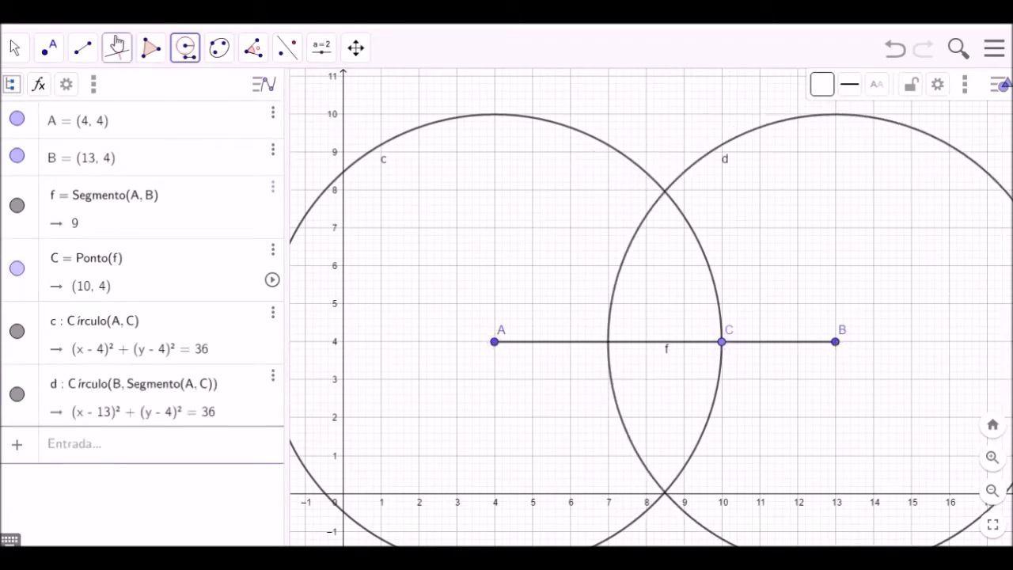
# - Mark both intersection points of the circles centred at A and B
pyautogui.click(47, 49)
pyautogui.click(87, 188)
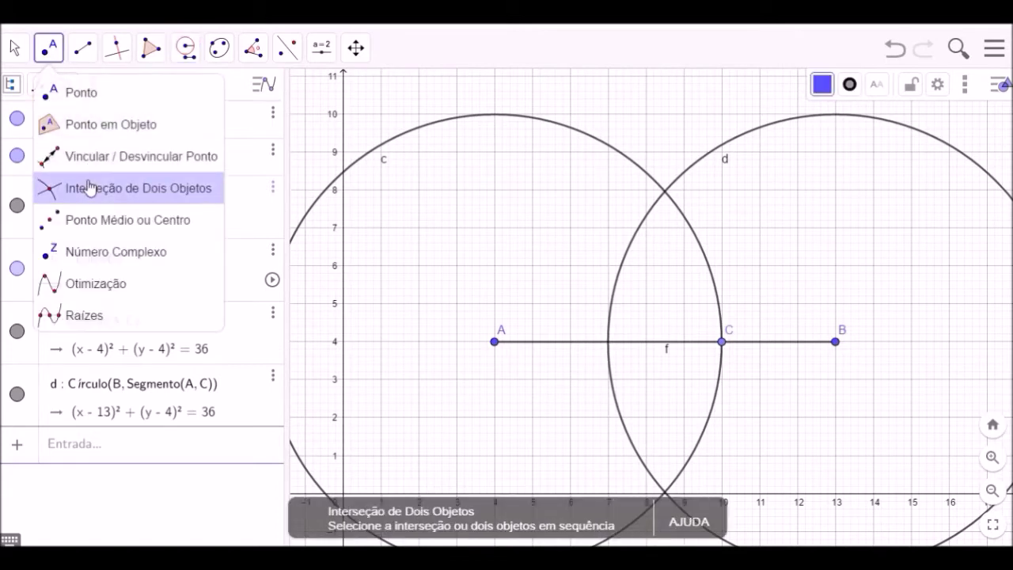
pyautogui.click(704, 261)
pyautogui.click(622, 271)
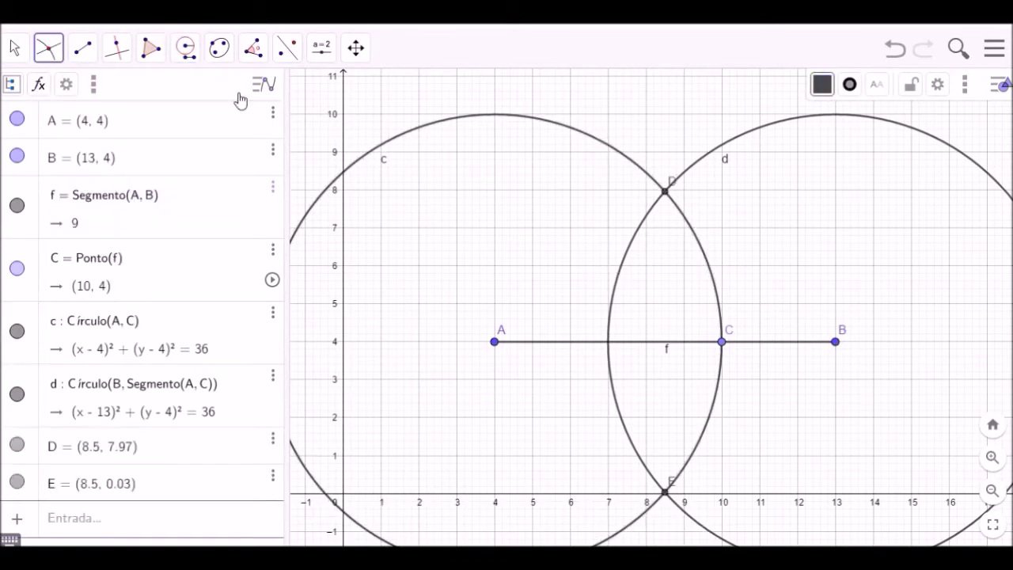
# - Draw a segment joining the two circle intersection points D and E
pyautogui.click(116, 47)
pyautogui.moveTo(83, 47)
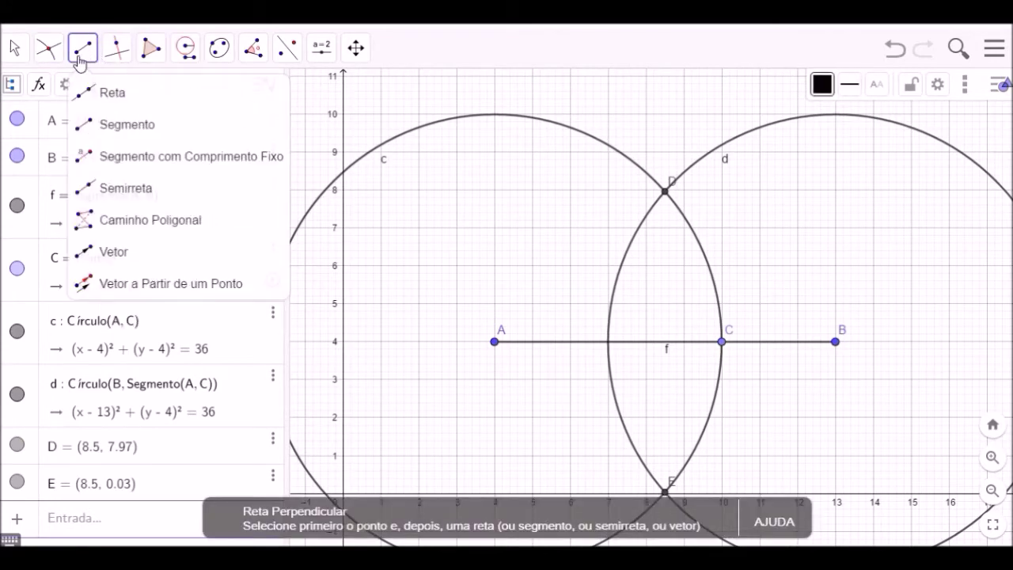
pyautogui.click(113, 124)
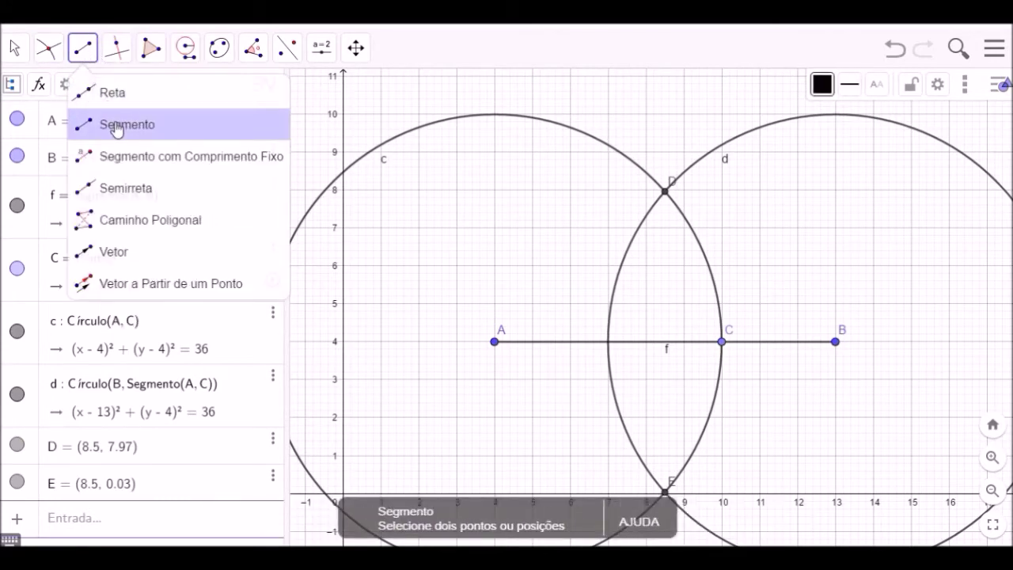
pyautogui.click(666, 192)
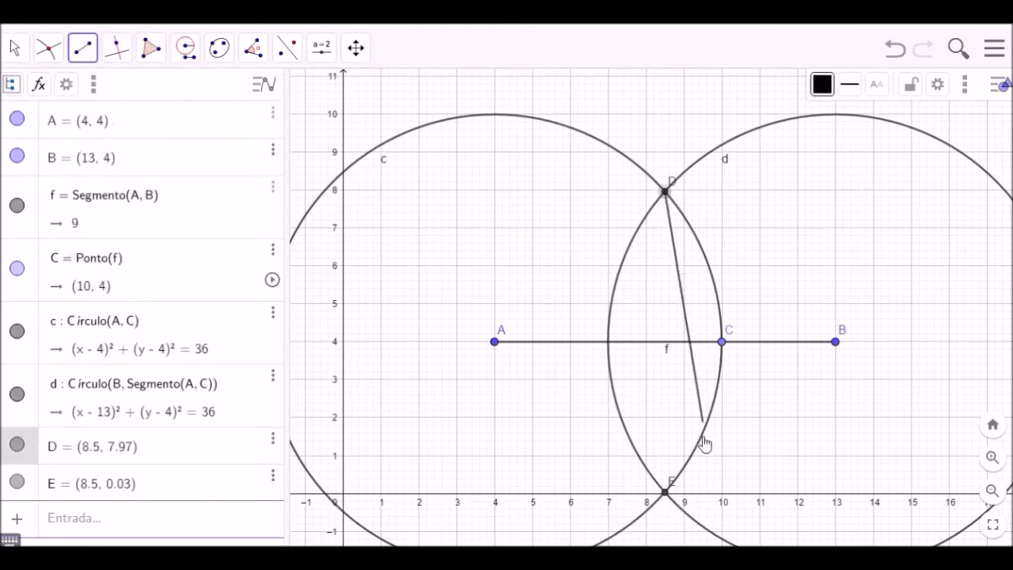
pyautogui.click(665, 494)
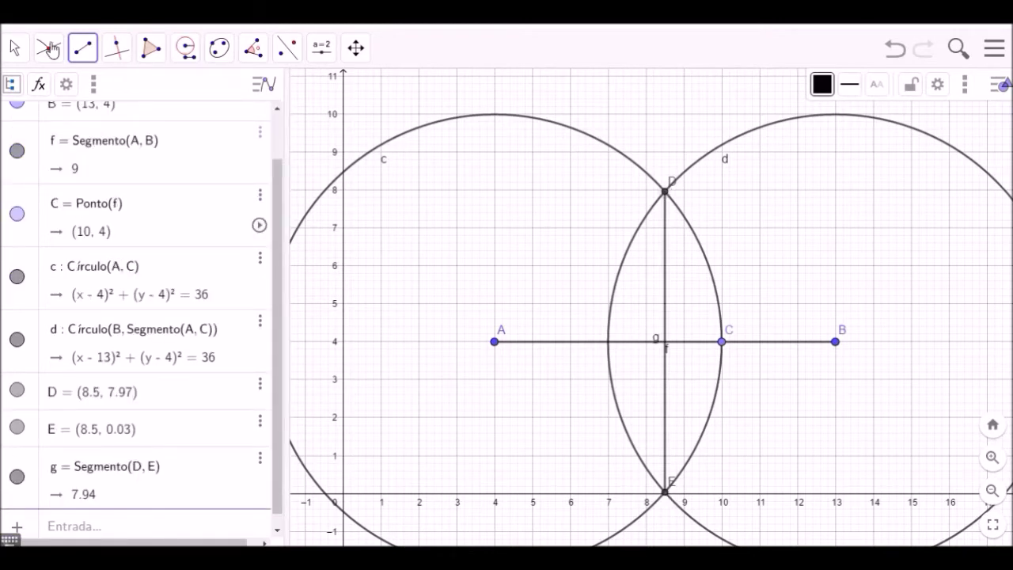
# - Mark the intersection of segments AB and DE, and hide both circles c and d
pyautogui.click(48, 47)
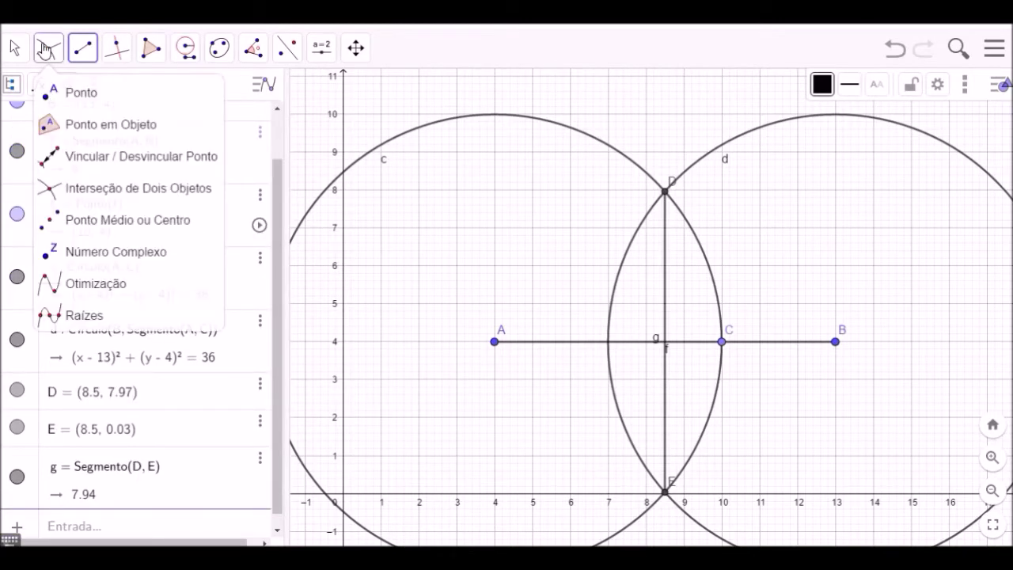
pyautogui.click(699, 347)
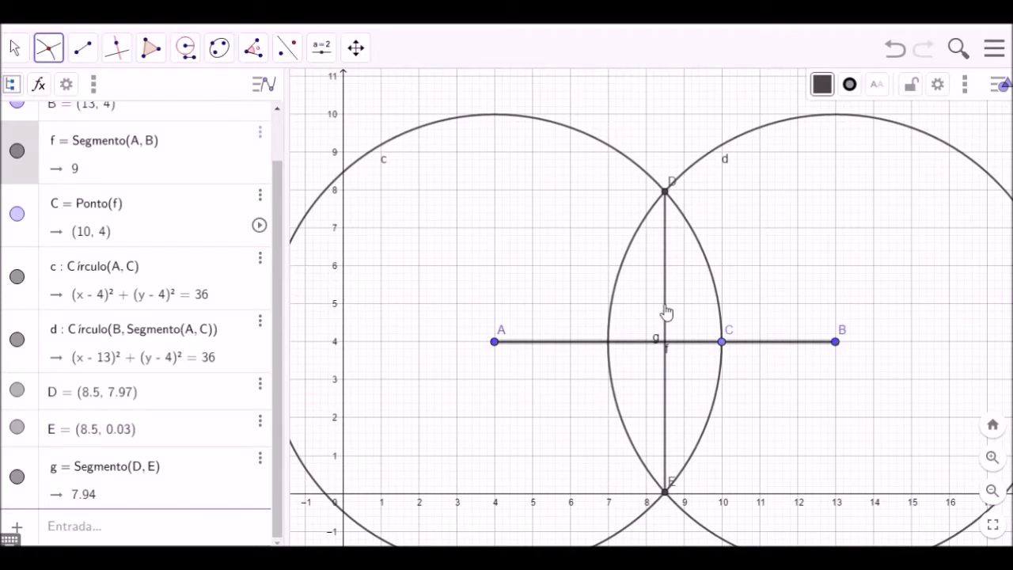
pyautogui.click(666, 313)
pyautogui.click(18, 279)
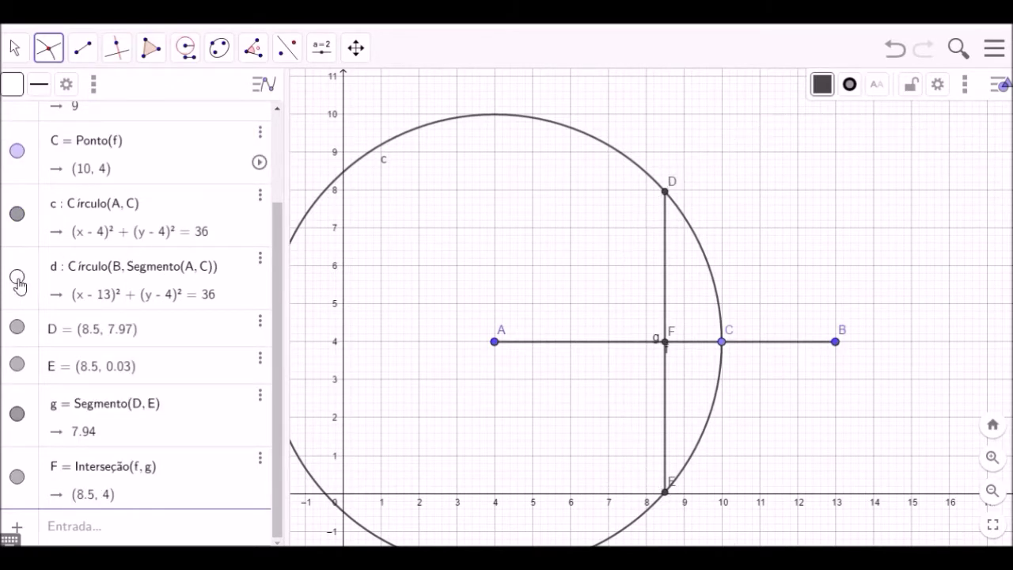
pyautogui.click(16, 215)
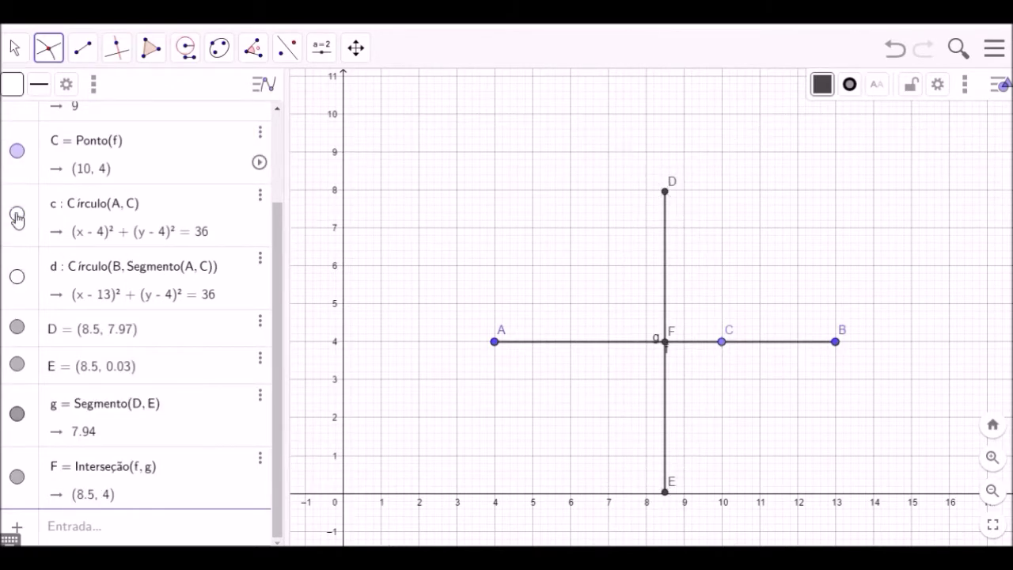
# - Measure the angle BFD with its vertex at F, between segments AB and DE
pyautogui.click(992, 459)
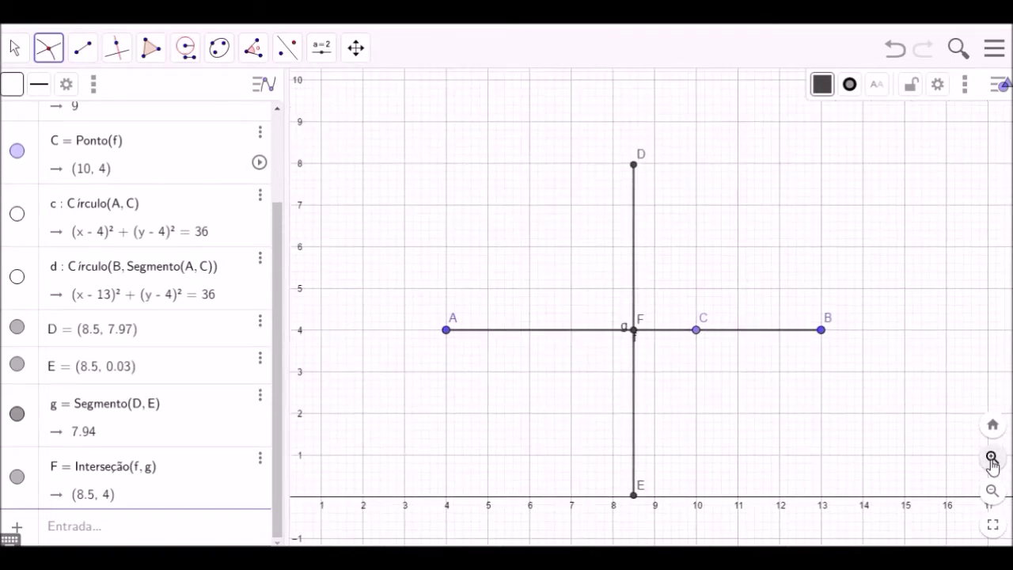
pyautogui.click(991, 459)
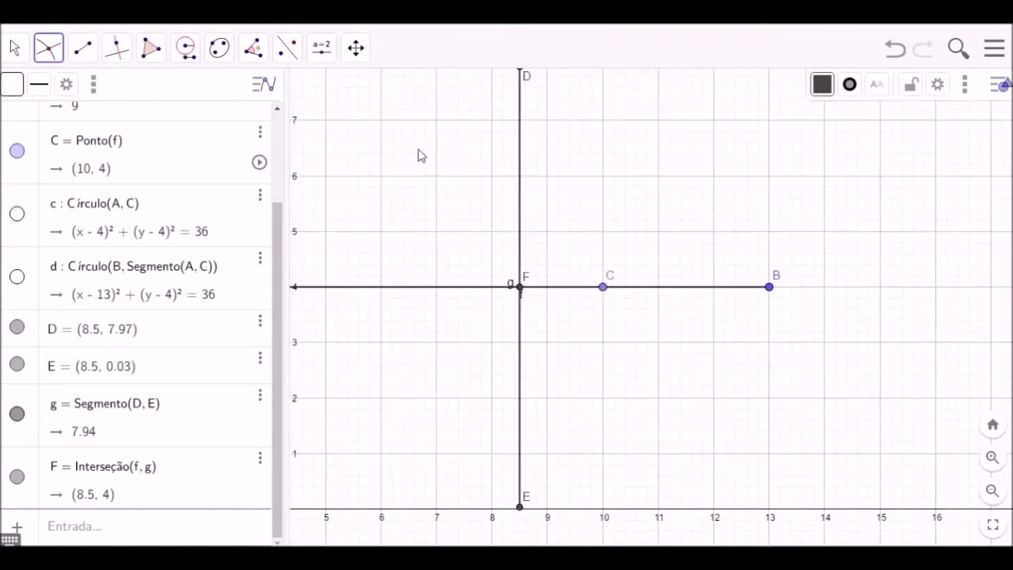
pyautogui.click(15, 54)
pyautogui.click(36, 91)
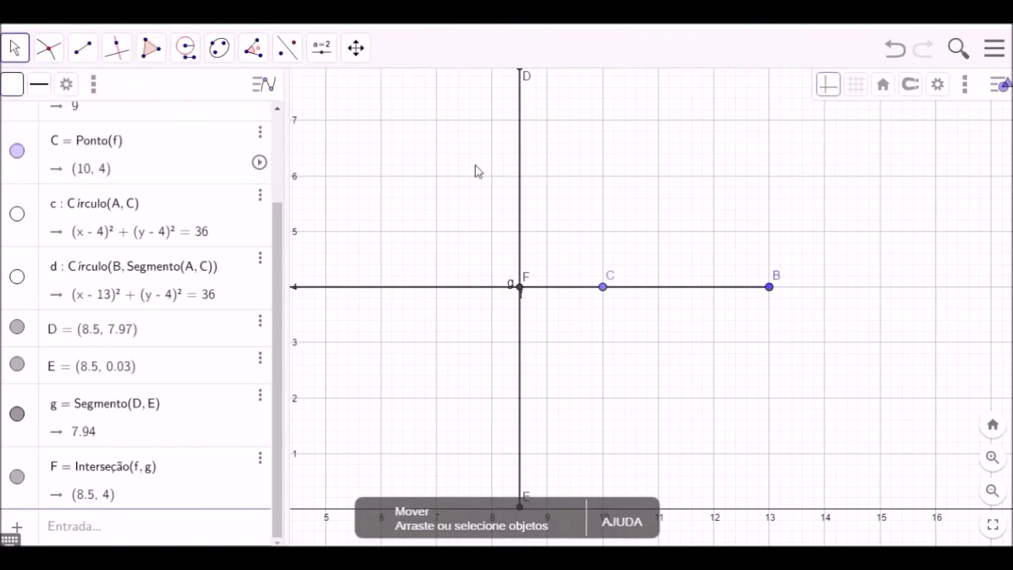
pyautogui.moveTo(619, 170); pyautogui.dragTo(629, 242)
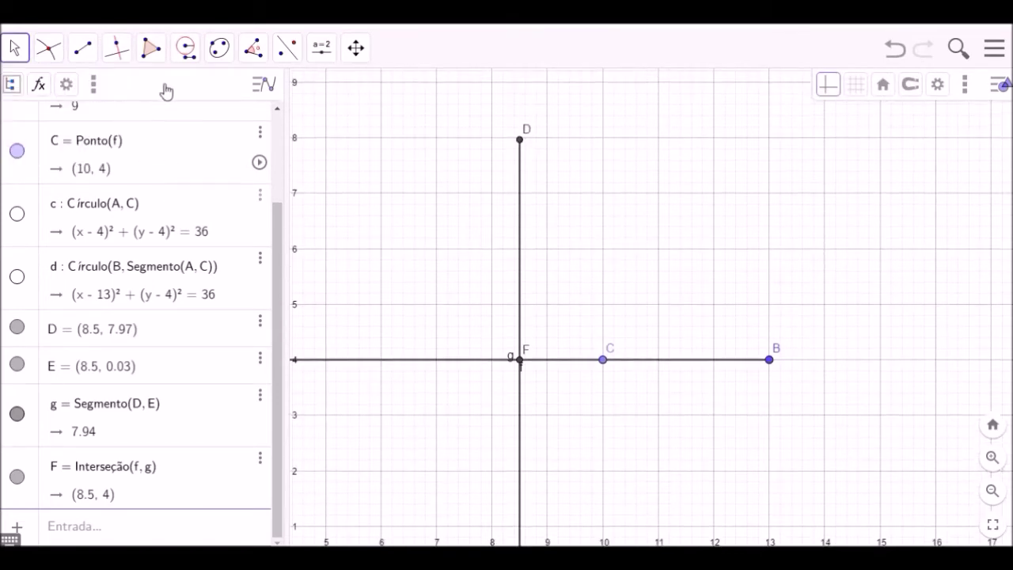
pyautogui.click(257, 54)
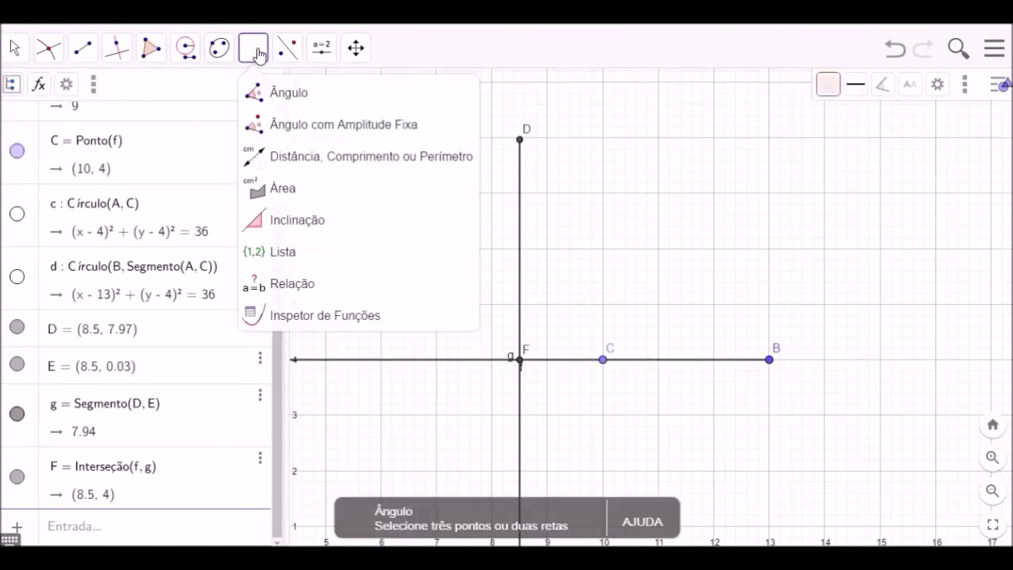
pyautogui.click(282, 96)
pyautogui.click(769, 361)
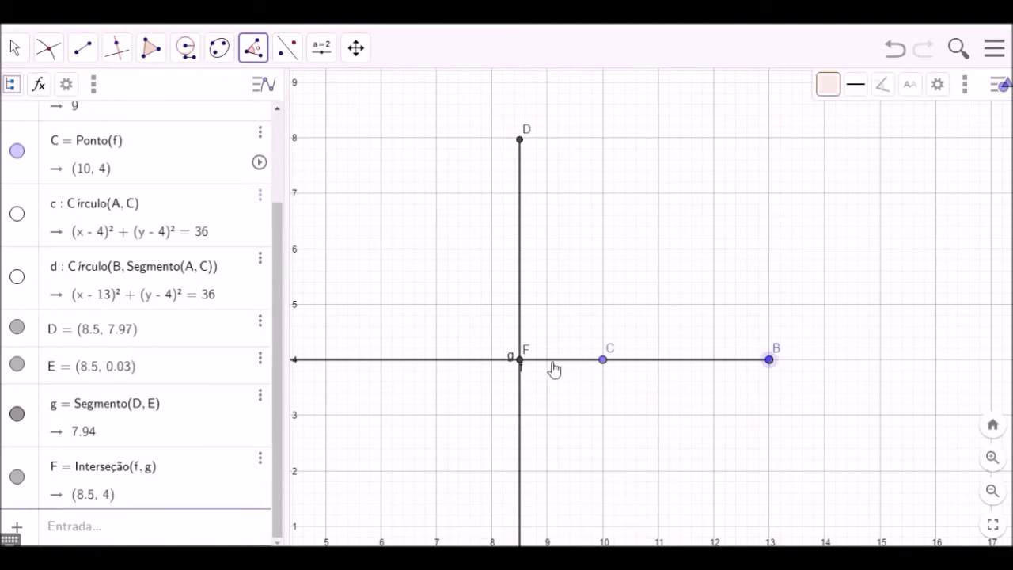
pyautogui.click(520, 360)
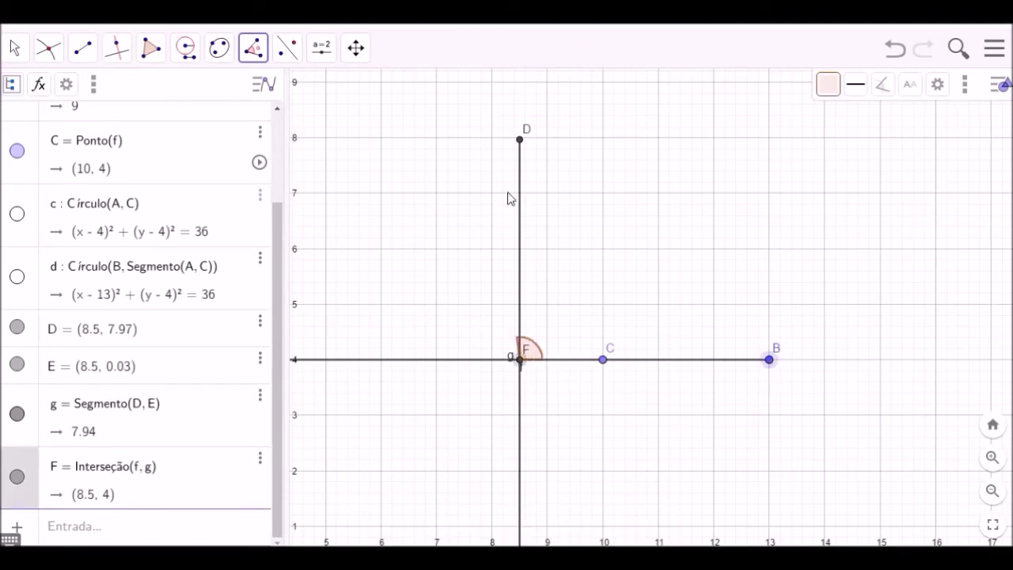
pyautogui.click(520, 141)
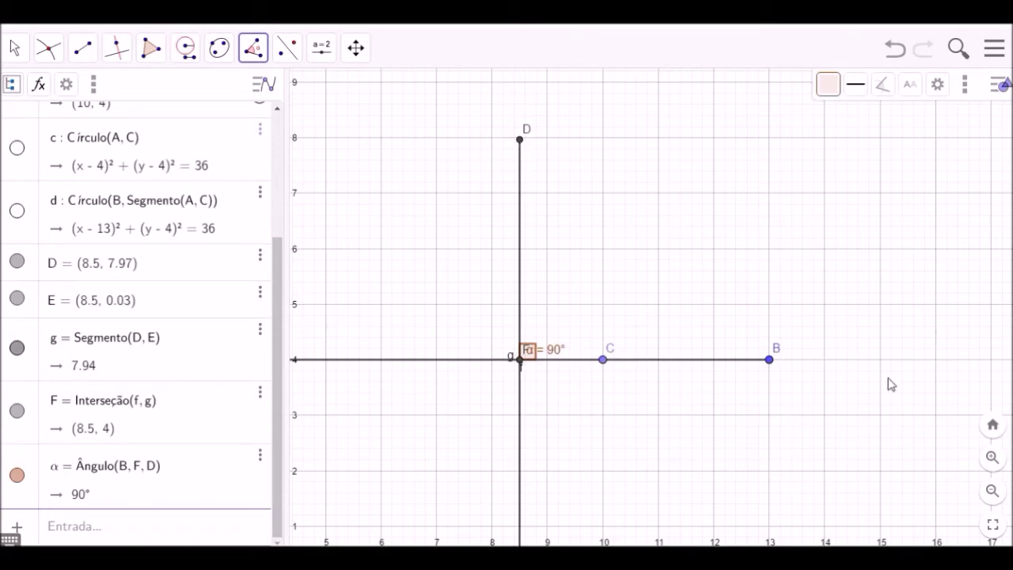
# - Draw a circle centred at F through a new point on segment AB between C and B, at about (11.62, 4)
pyautogui.click(994, 467)
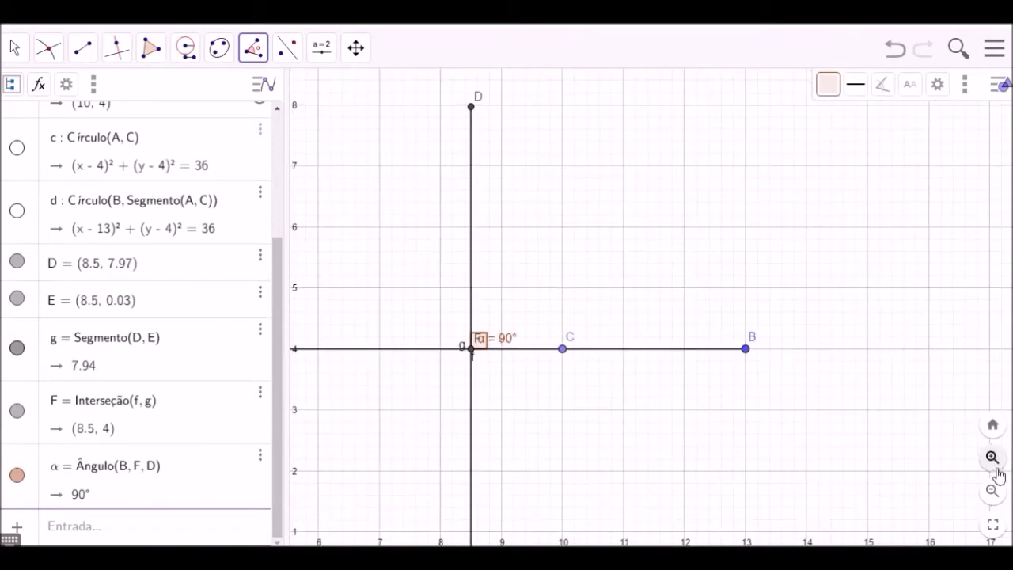
pyautogui.click(994, 466)
pyautogui.click(16, 49)
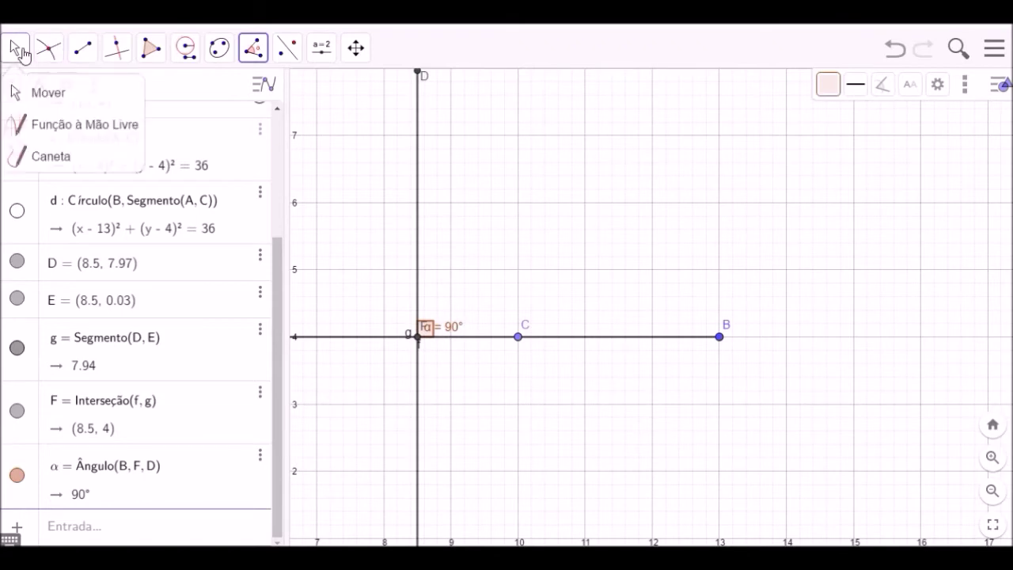
pyautogui.click(27, 90)
pyautogui.moveTo(532, 220); pyautogui.dragTo(558, 274)
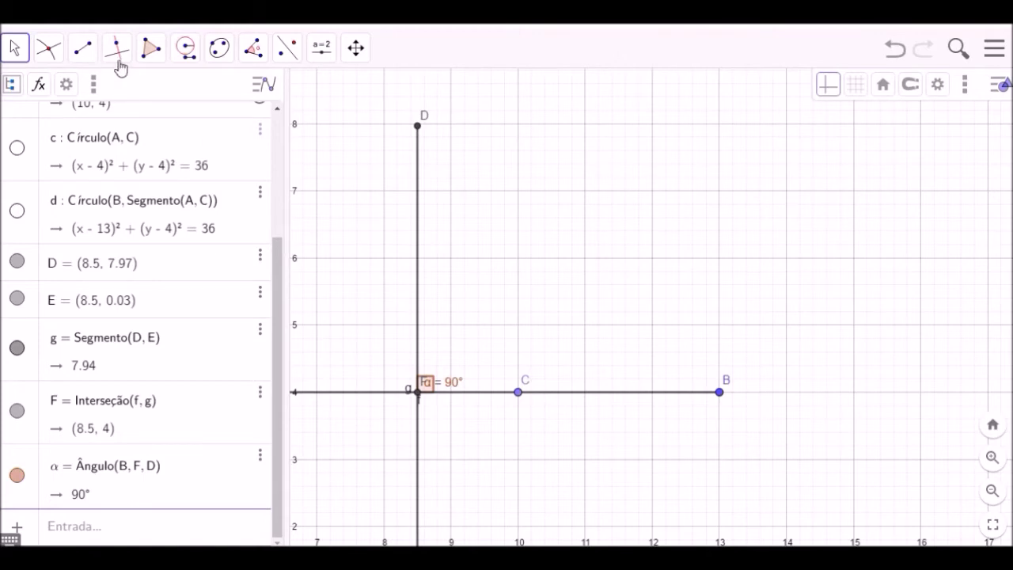
pyautogui.click(219, 47)
pyautogui.click(185, 47)
pyautogui.click(229, 156)
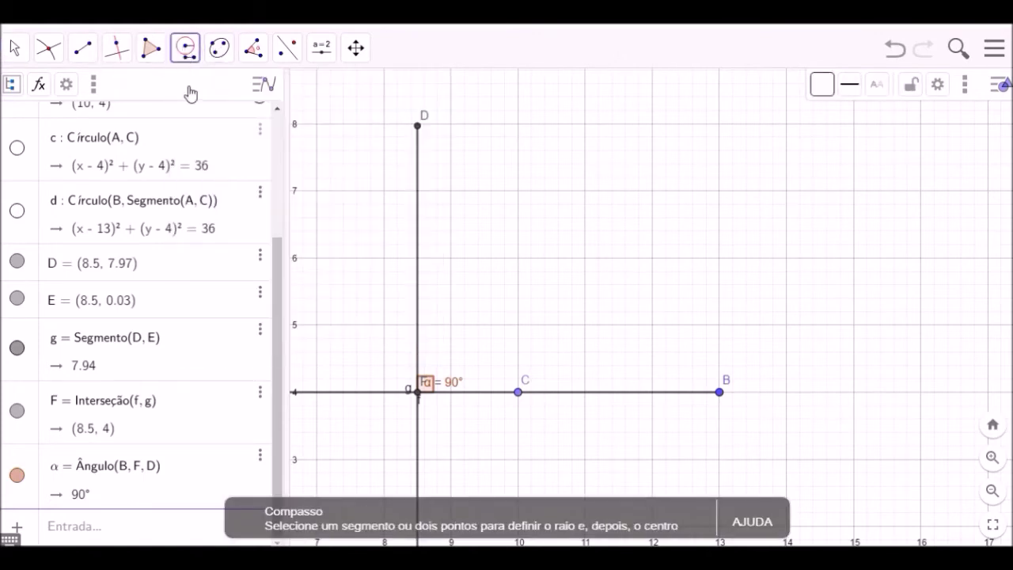
pyautogui.click(185, 47)
pyautogui.click(194, 91)
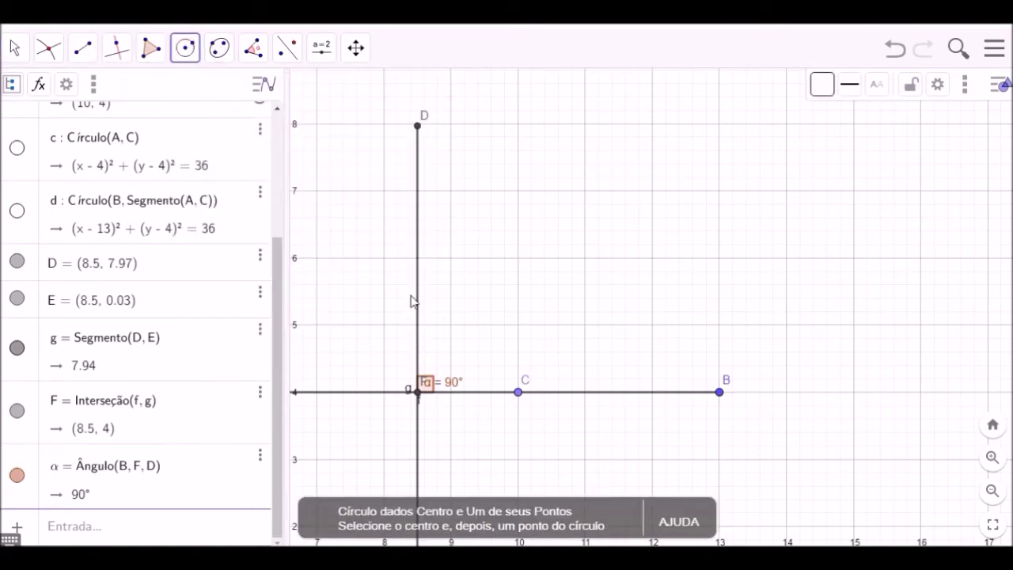
pyautogui.click(418, 393)
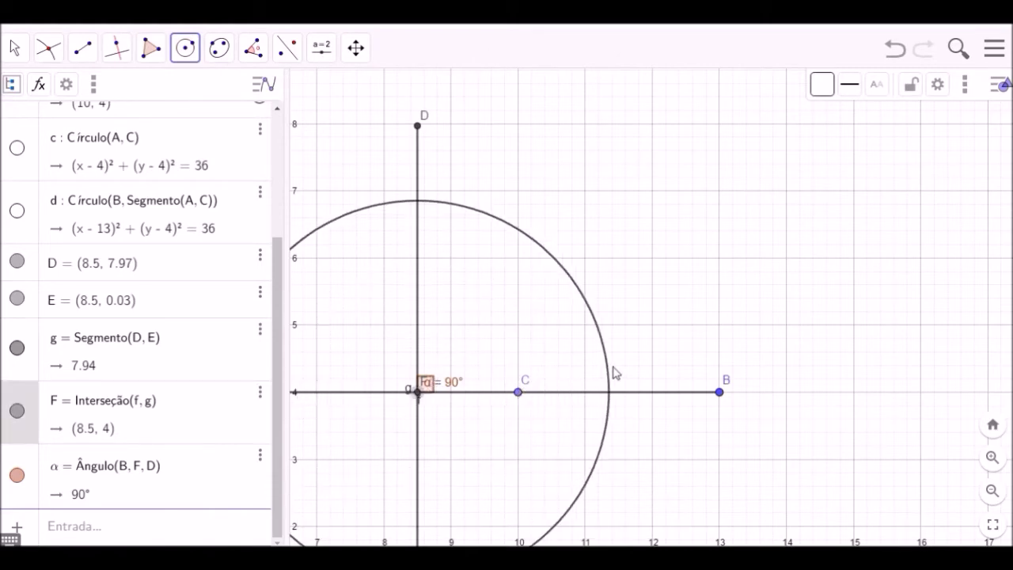
pyautogui.click(629, 403)
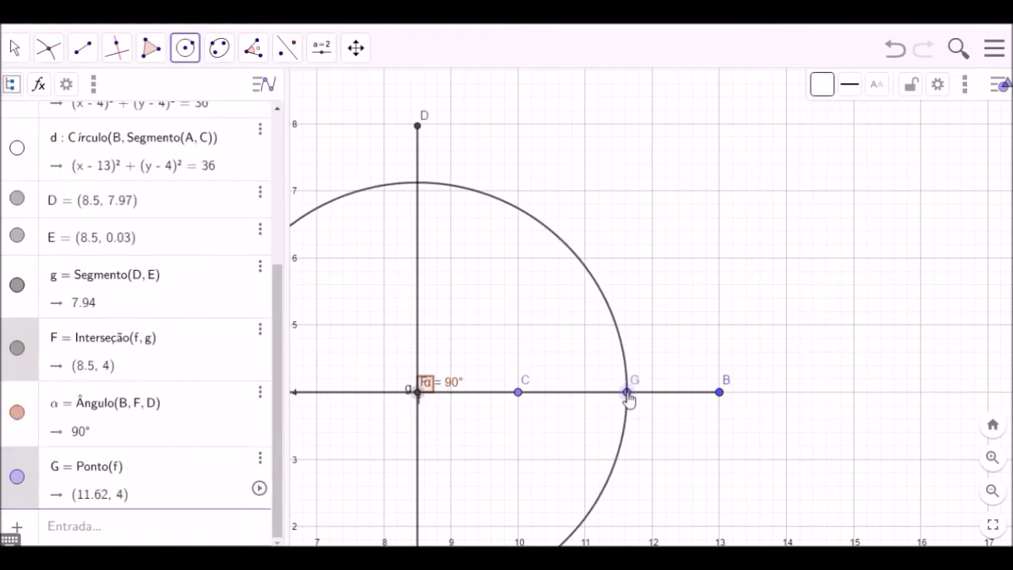
# - Mark the intersection points of circle e with segment DE
pyautogui.click(51, 51)
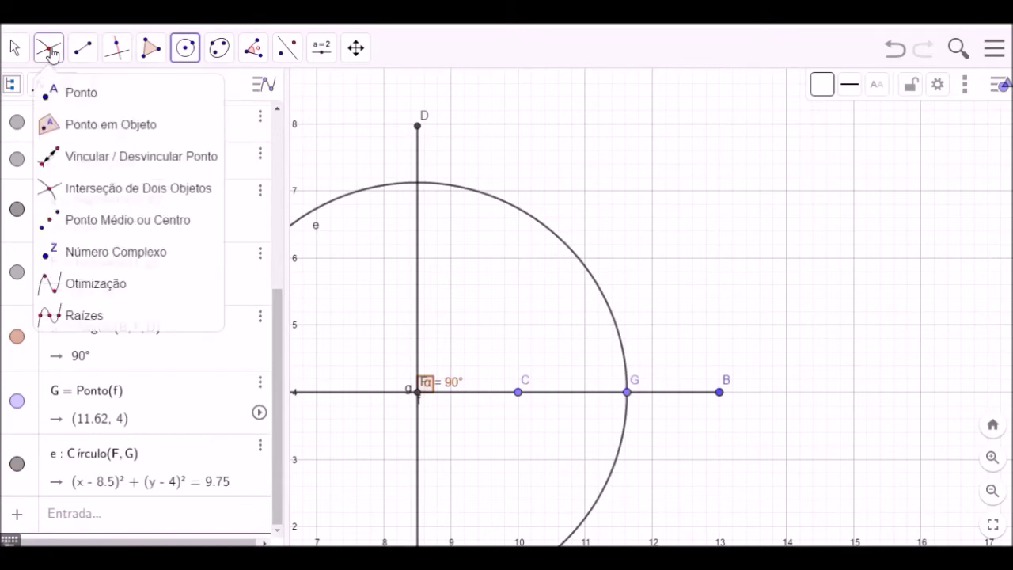
pyautogui.click(83, 48)
pyautogui.click(540, 227)
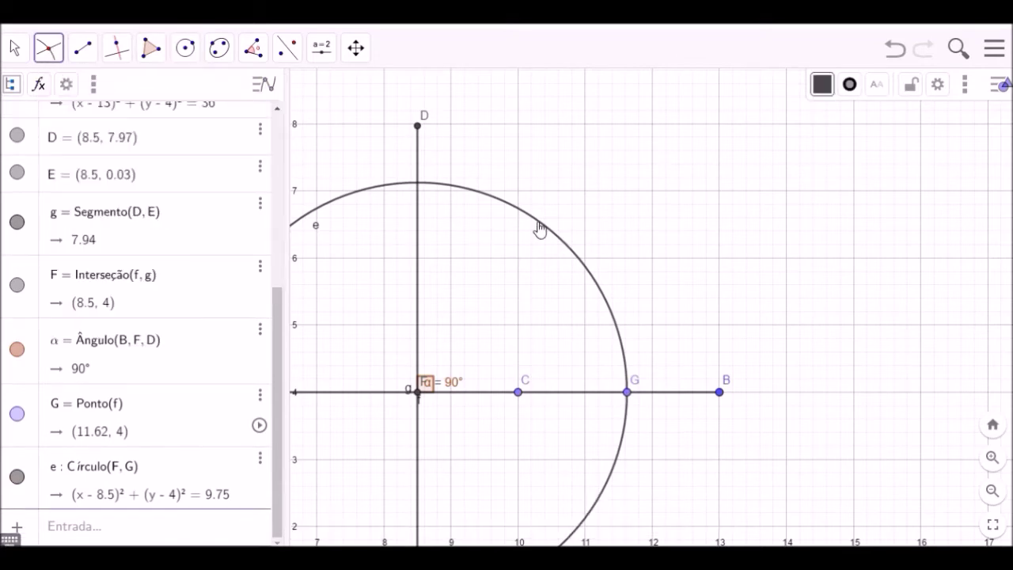
pyautogui.click(418, 225)
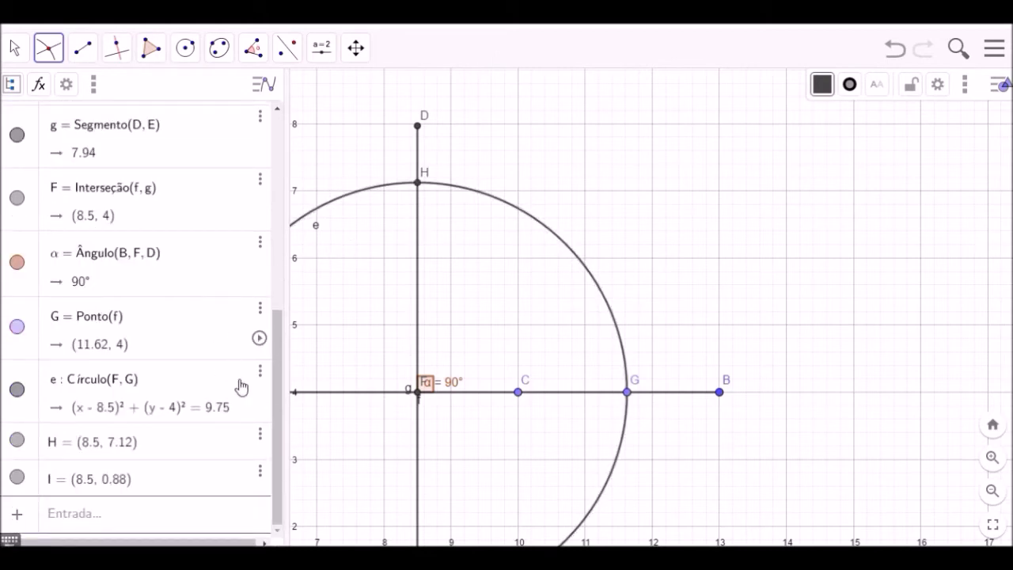
# - Hide circle e and point C
pyautogui.click(16, 392)
pyautogui.moveTo(274, 414); pyautogui.dragTo(273, 220)
pyautogui.click(17, 214)
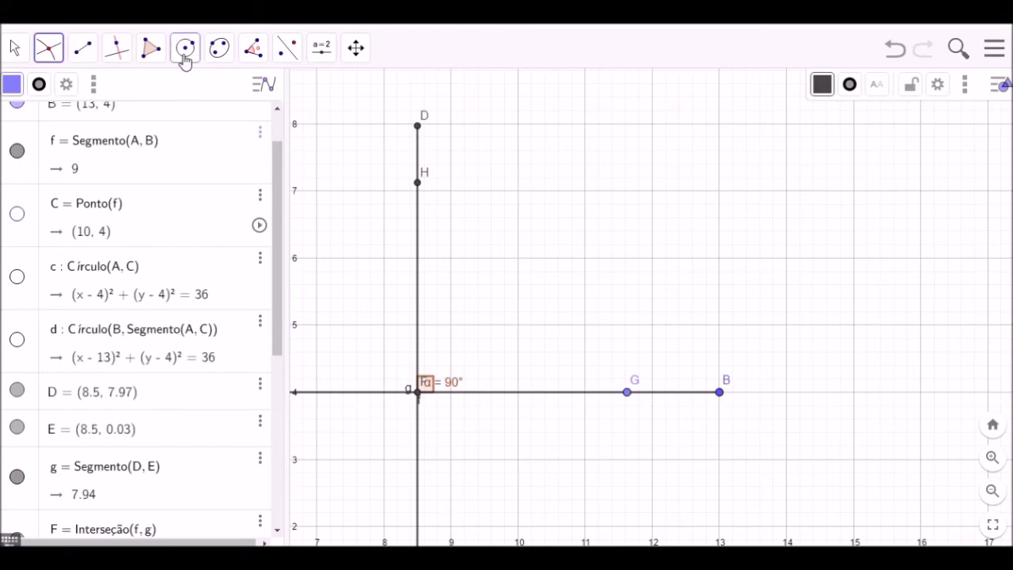
# - Draw a circle centred at G through a new point at (10, 6)
pyautogui.click(185, 57)
pyautogui.click(198, 91)
pyautogui.click(16, 392)
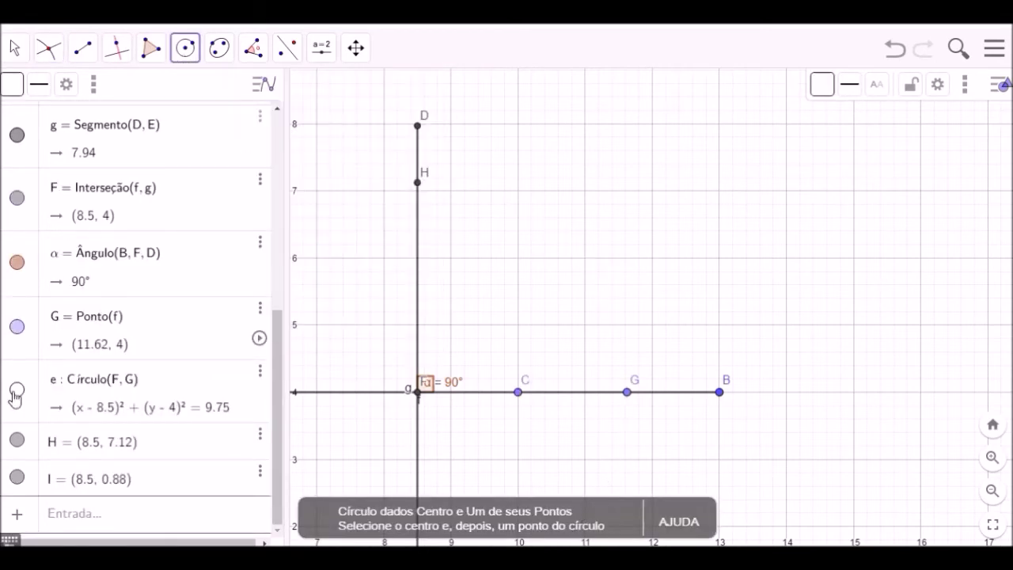
pyautogui.click(628, 394)
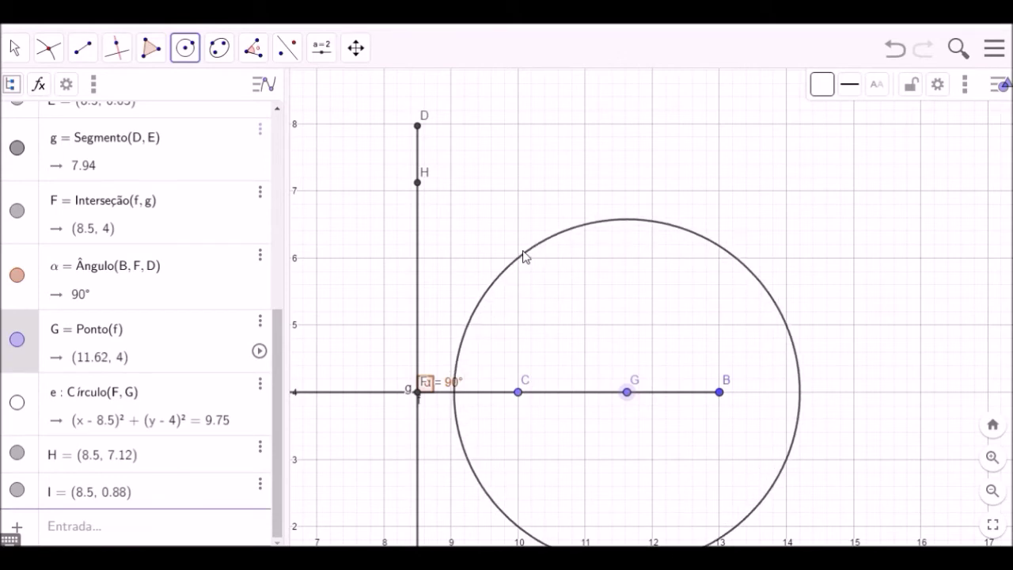
pyautogui.click(522, 255)
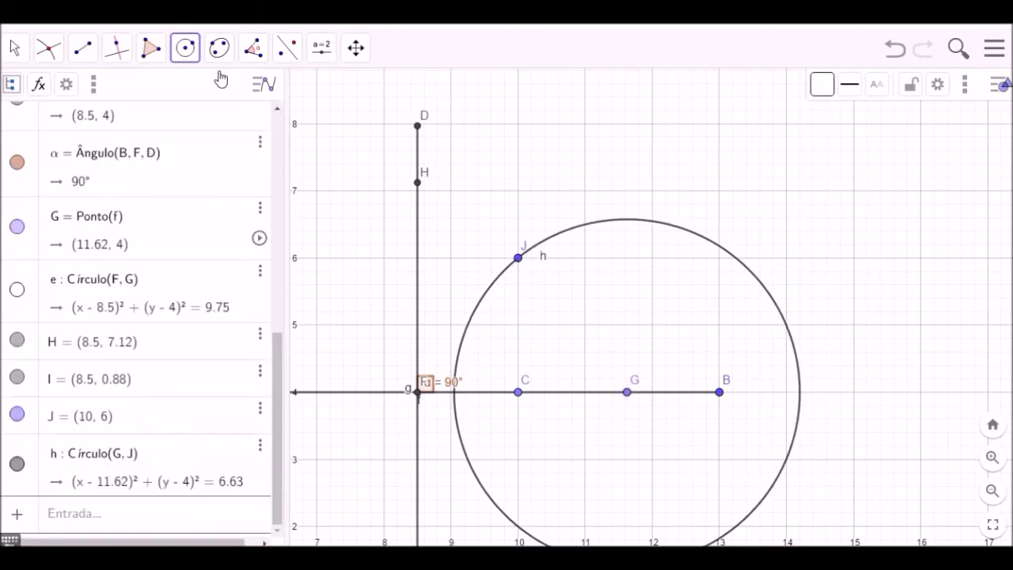
# - Draw a Compass circle centred at H with its radius taken from the distance between G and J
pyautogui.click(188, 49)
pyautogui.click(216, 163)
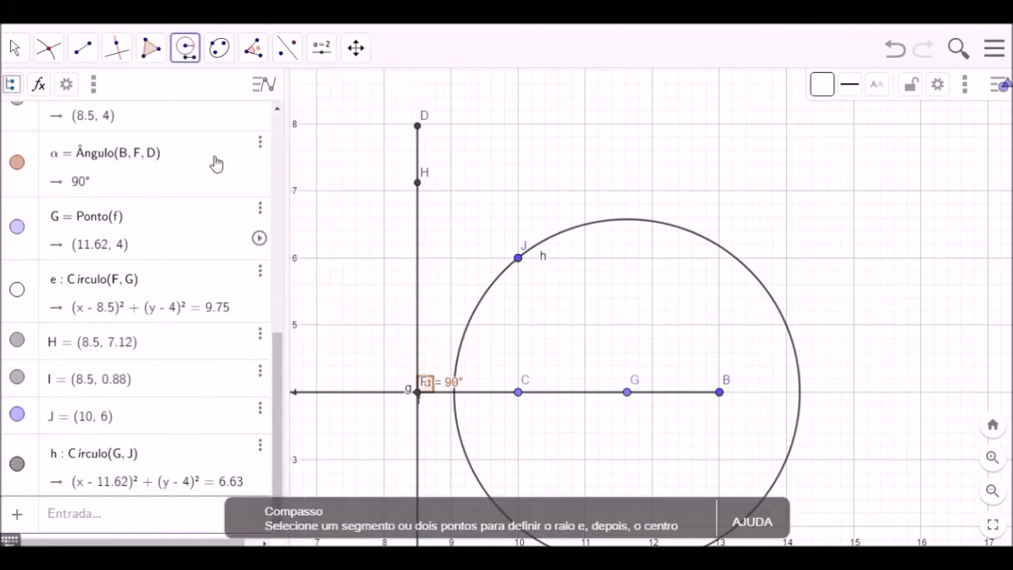
pyautogui.click(627, 392)
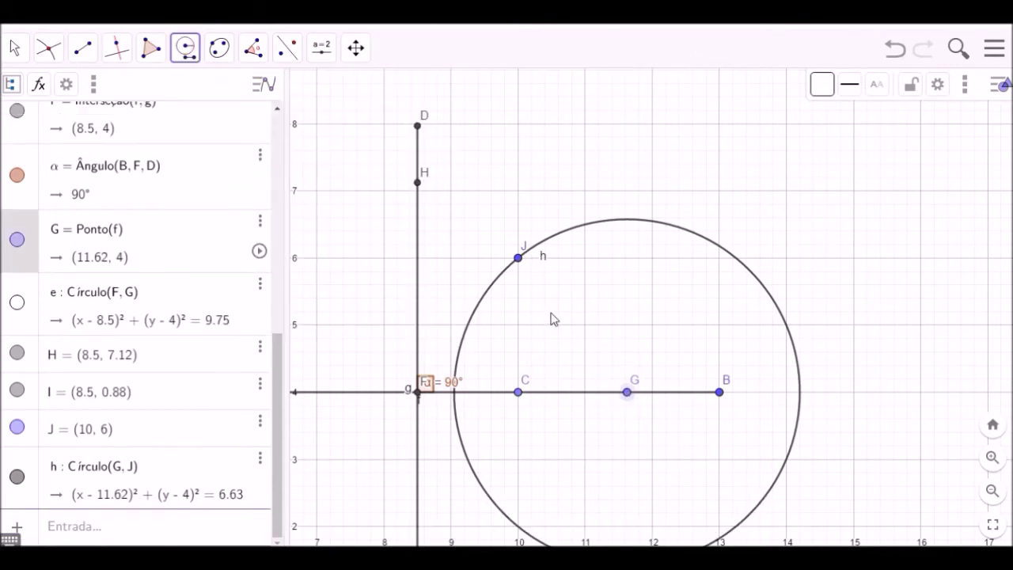
pyautogui.click(518, 260)
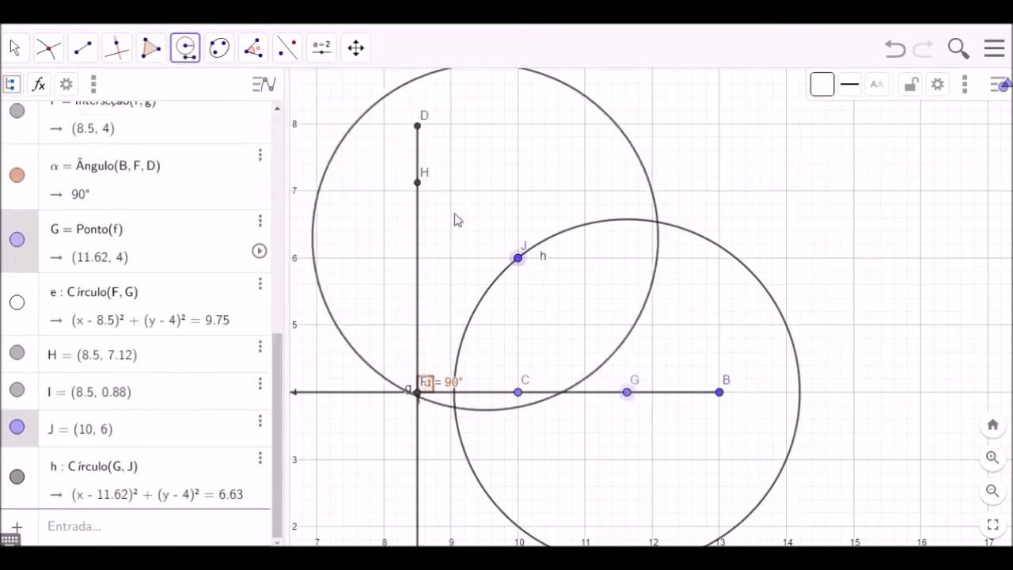
pyautogui.click(419, 187)
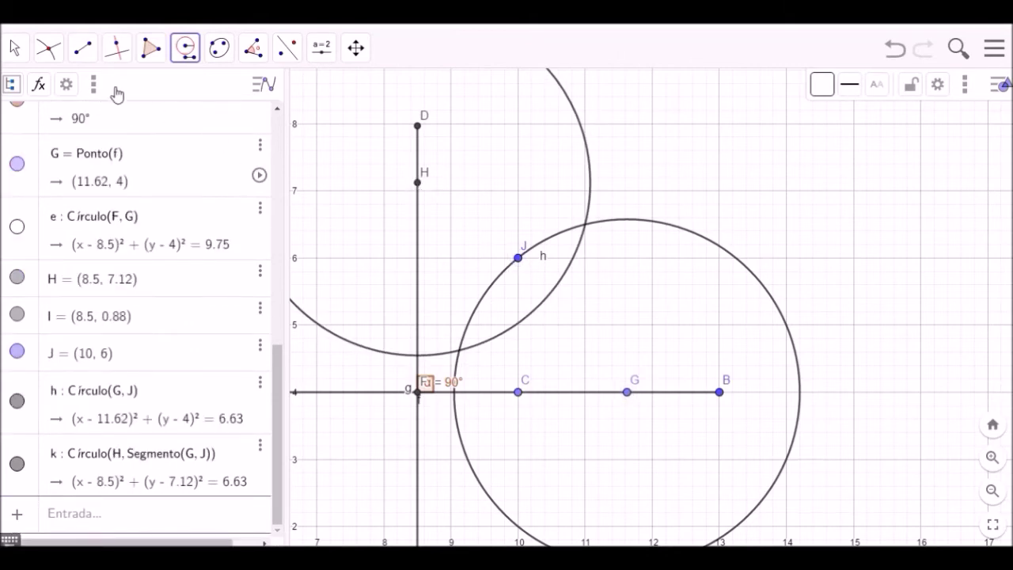
# - Mark the intersection points of the circles centred at G and H
pyautogui.click(50, 54)
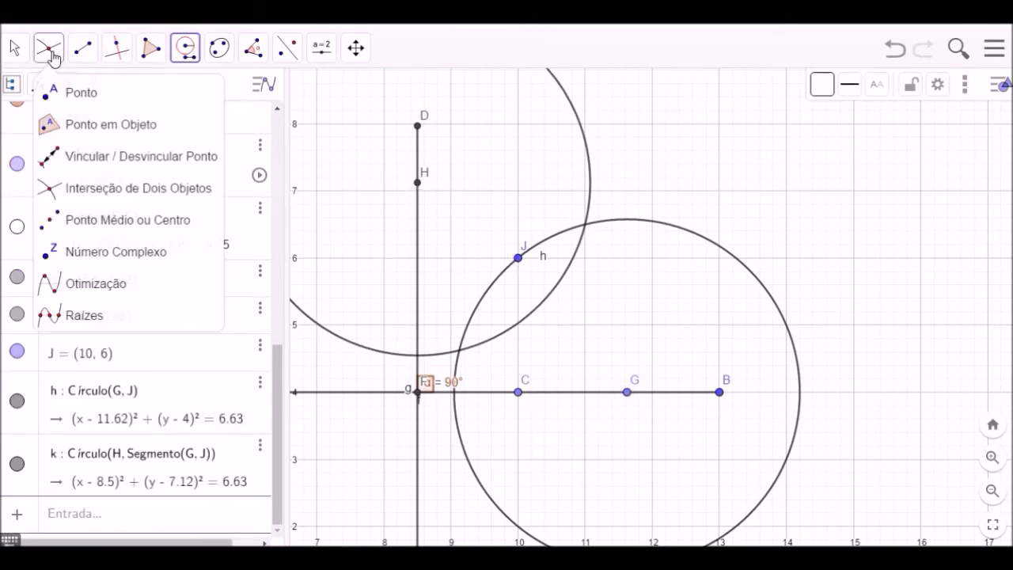
pyautogui.click(87, 196)
pyautogui.click(557, 238)
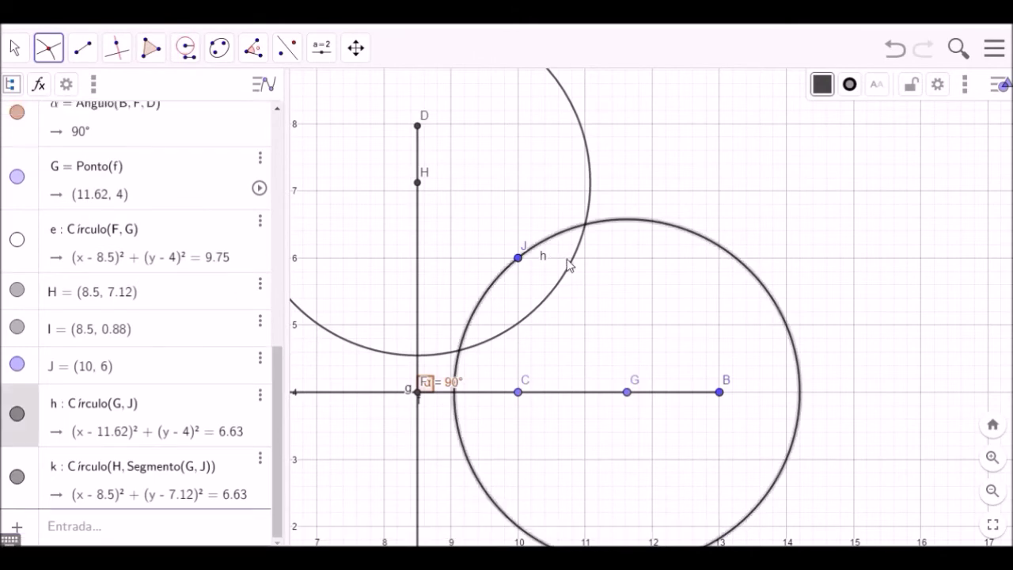
pyautogui.click(569, 273)
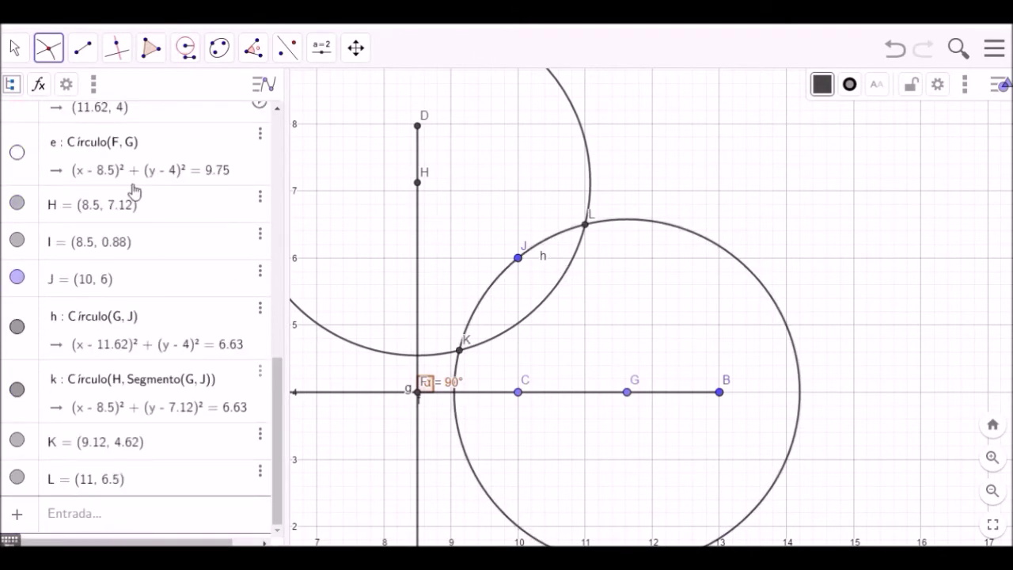
# - Draw a segment from F to the upper circle intersection L, and hide the circles centred at G and H
pyautogui.click(78, 54)
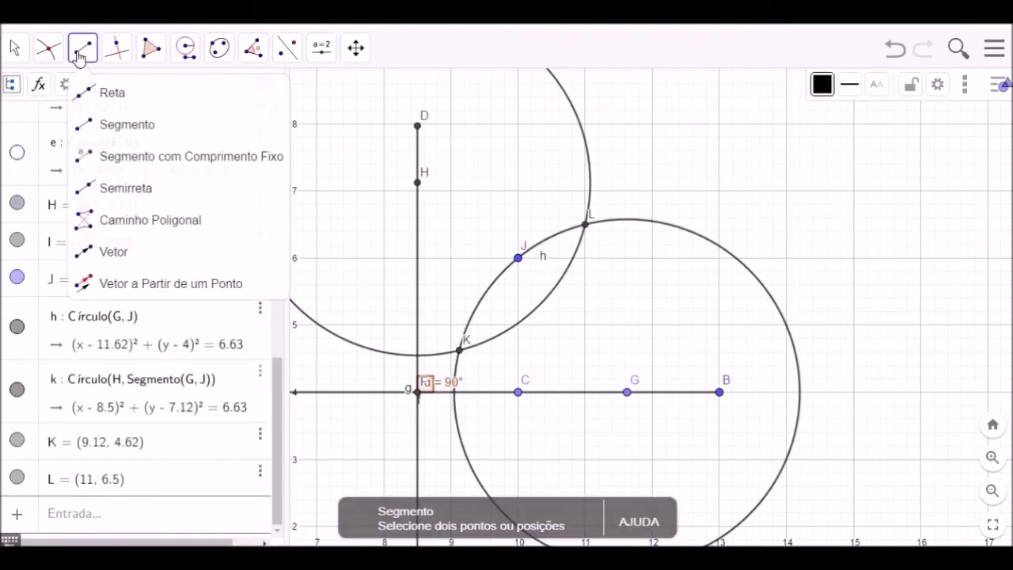
pyautogui.click(124, 132)
pyautogui.click(418, 391)
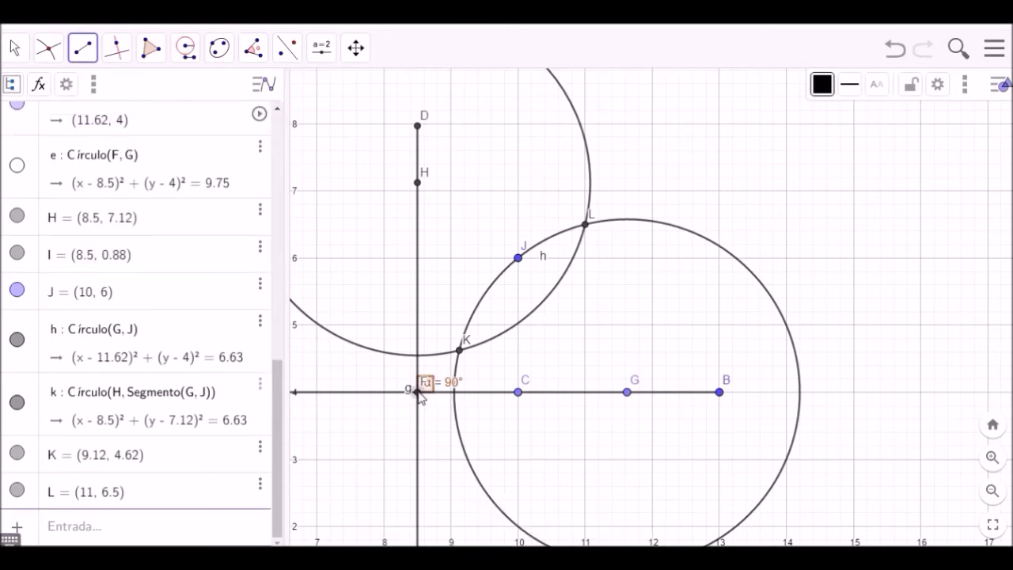
pyautogui.click(585, 226)
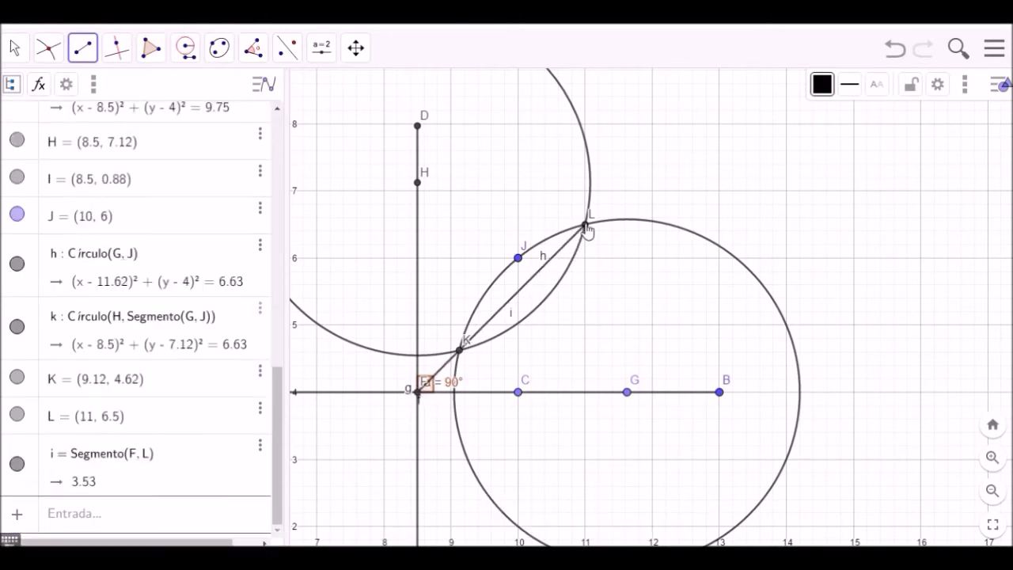
pyautogui.click(17, 326)
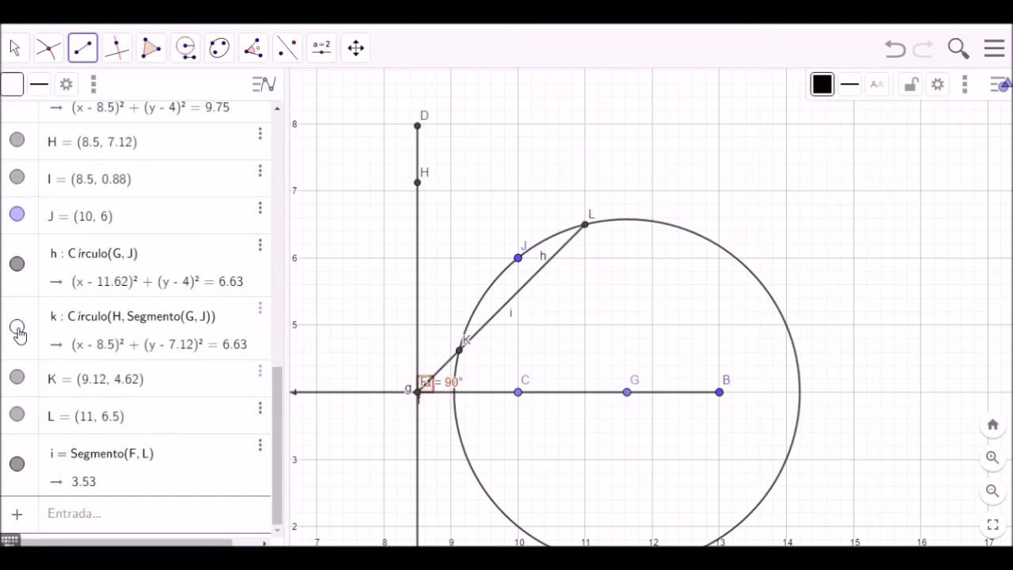
pyautogui.click(18, 265)
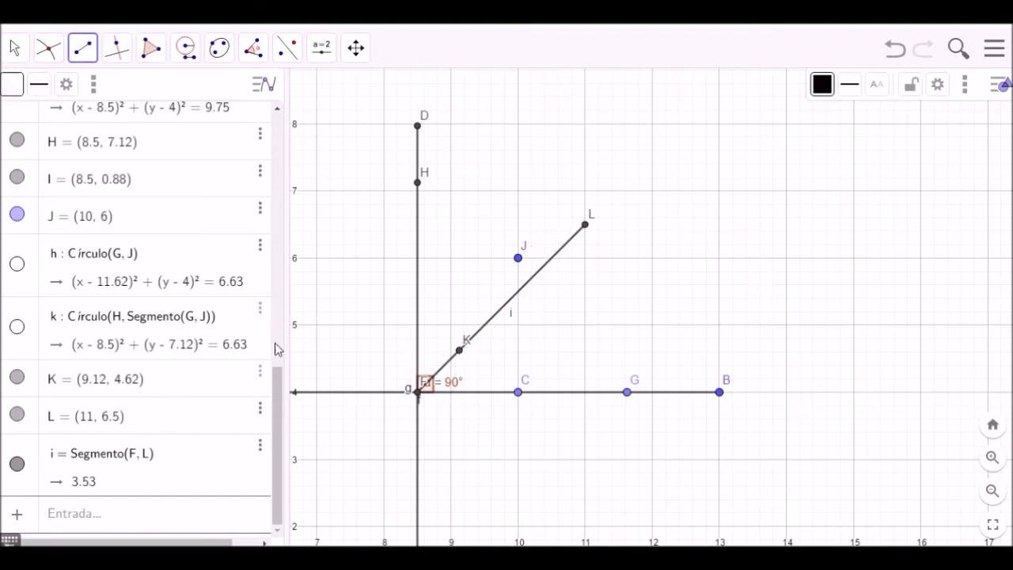
# - Measure the angle GFL with its vertex at F, between segments AB and FL
pyautogui.click(992, 459)
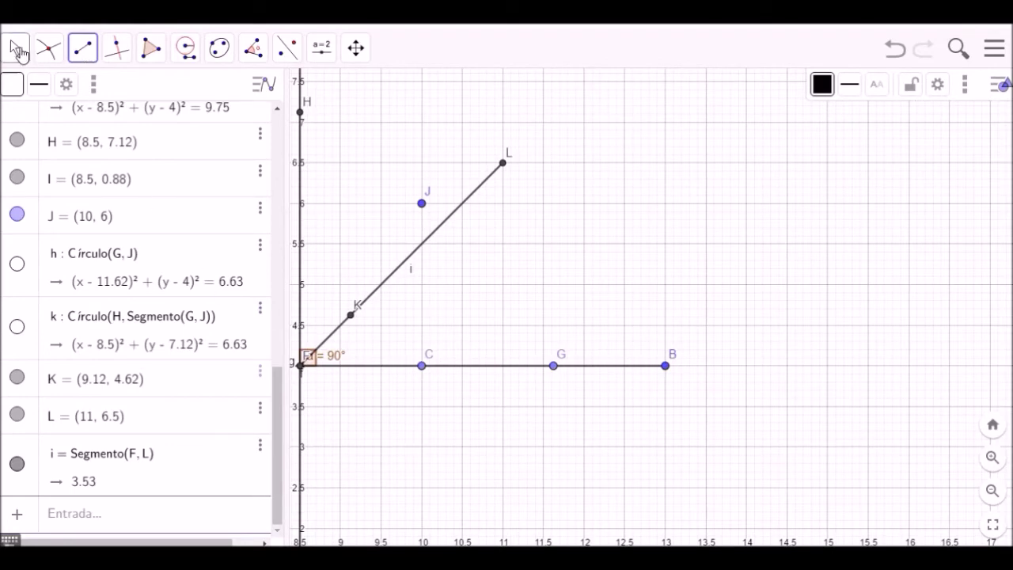
pyautogui.click(15, 49)
pyautogui.click(62, 94)
pyautogui.moveTo(522, 298); pyautogui.dragTo(616, 262)
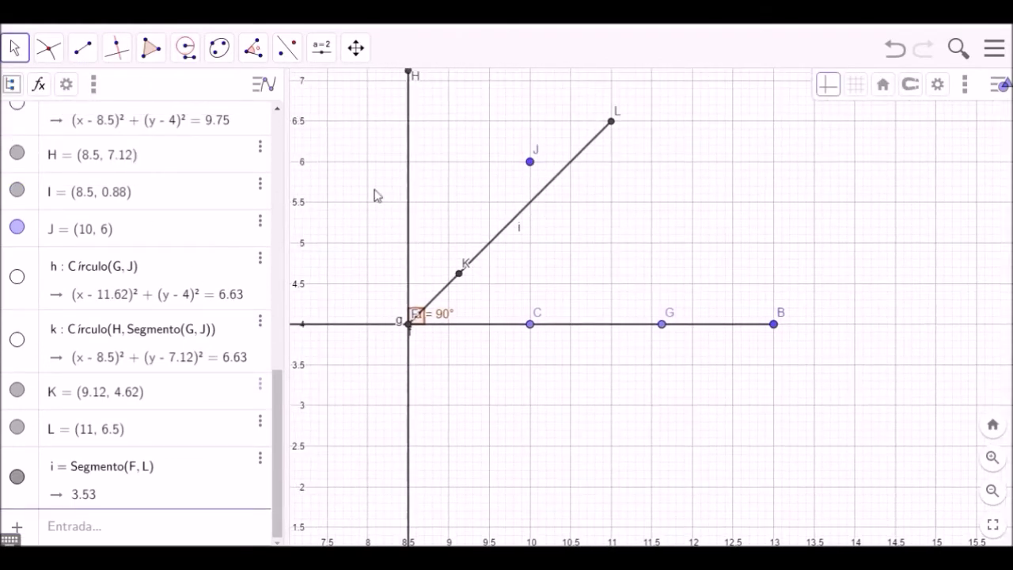
pyautogui.click(253, 47)
pyautogui.click(268, 91)
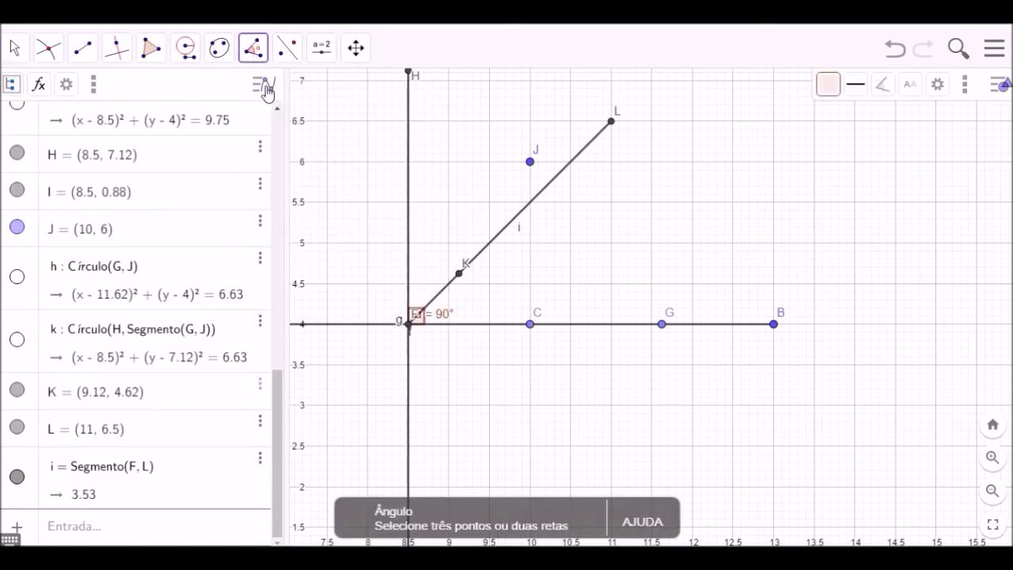
pyautogui.click(662, 325)
pyautogui.click(410, 326)
pyautogui.click(611, 124)
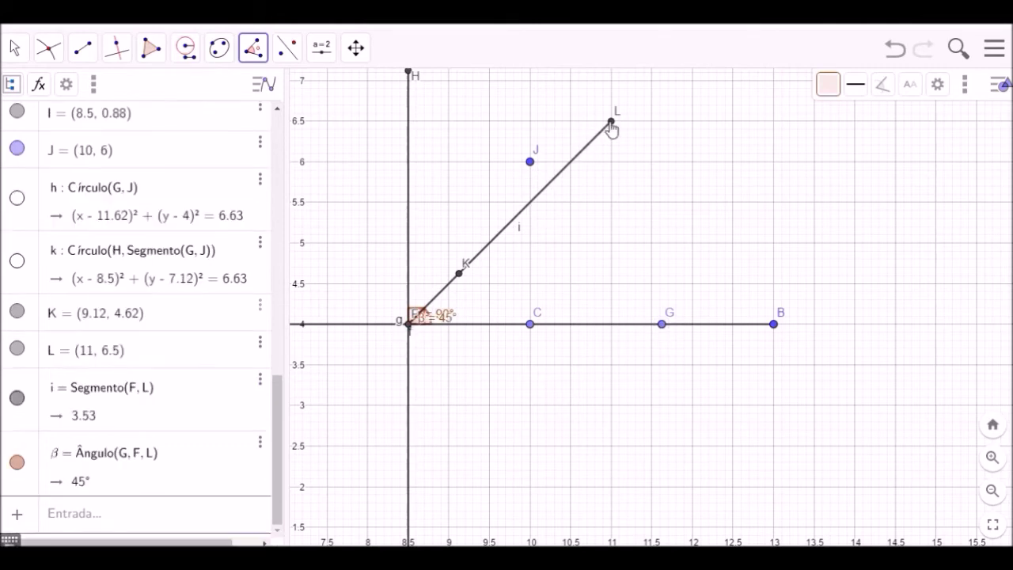
# - Set the size of the angle GFL marker to 55, and move the angle labels clear of the markers near F
pyautogui.click(261, 449)
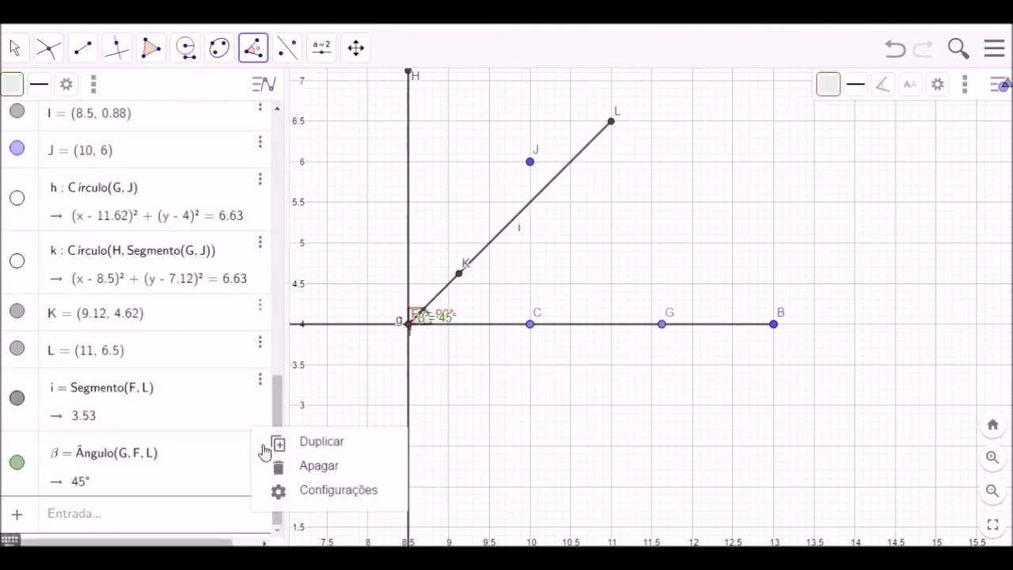
pyautogui.click(284, 488)
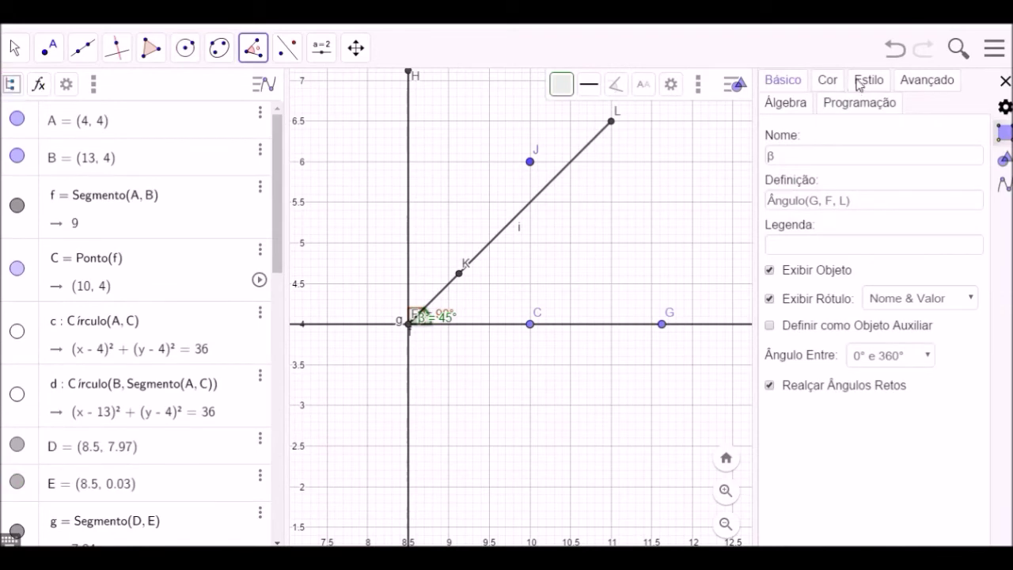
pyautogui.click(852, 82)
pyautogui.moveTo(796, 272); pyautogui.dragTo(821, 272)
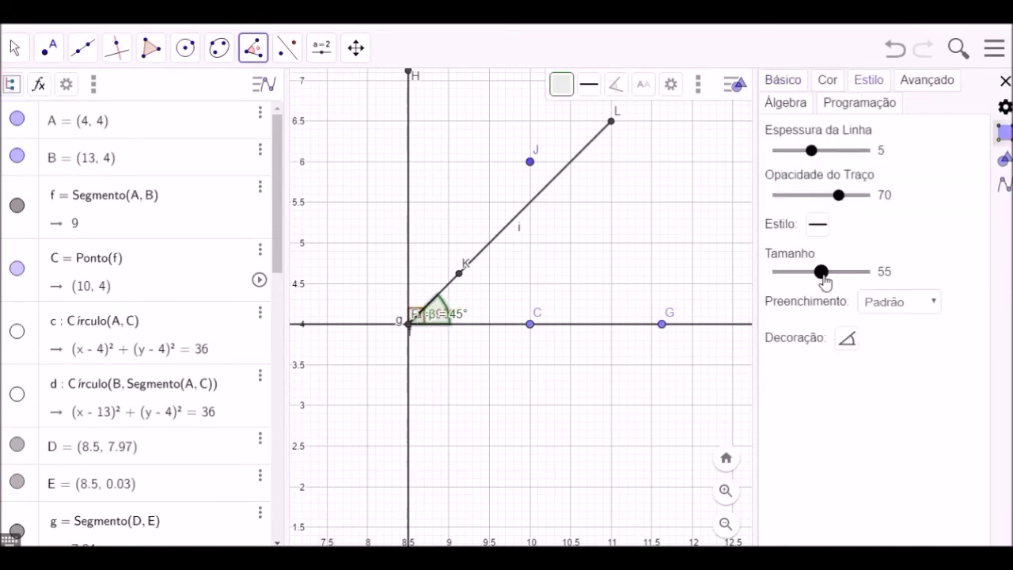
pyautogui.click(1005, 82)
pyautogui.moveTo(459, 315); pyautogui.dragTo(475, 299)
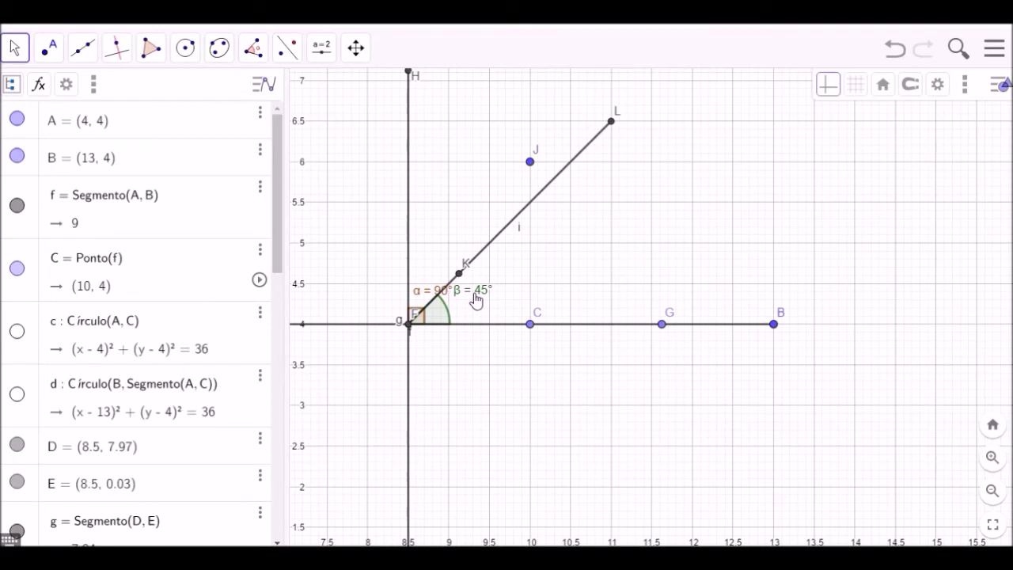
# - Draw a circle centred at F through point G
pyautogui.click(188, 57)
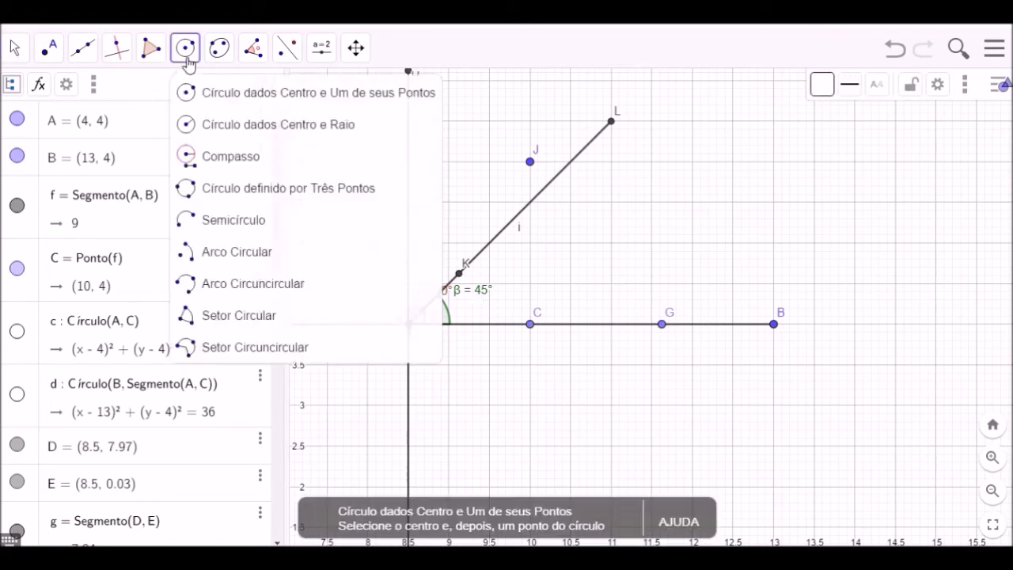
pyautogui.click(256, 93)
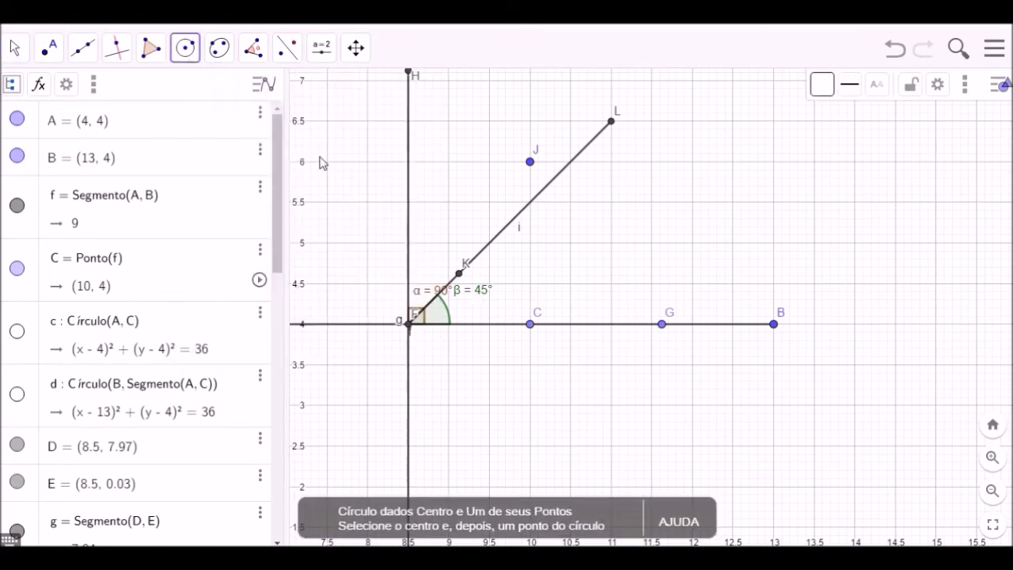
pyautogui.click(408, 325)
pyautogui.click(530, 324)
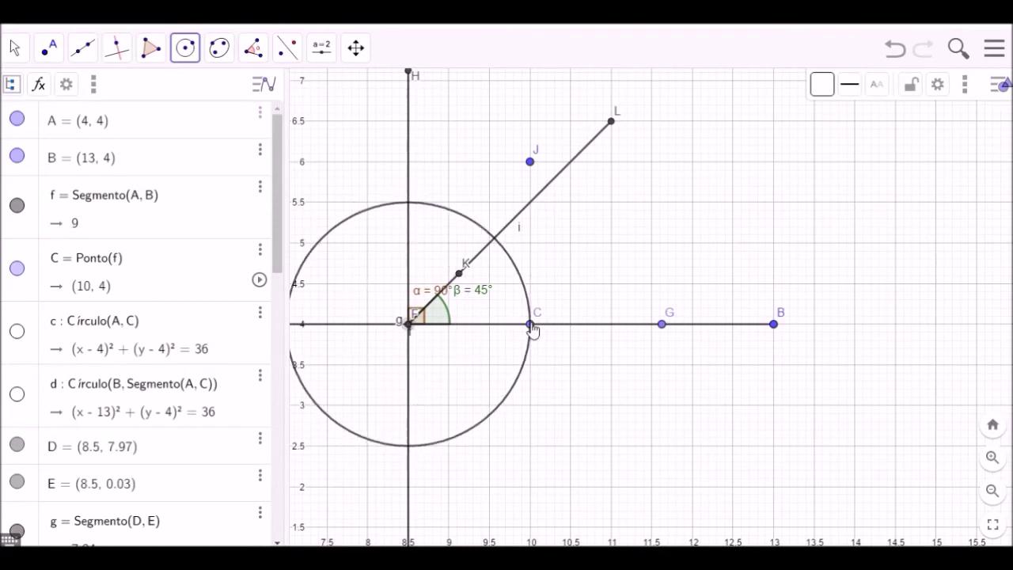
pyautogui.click(663, 326)
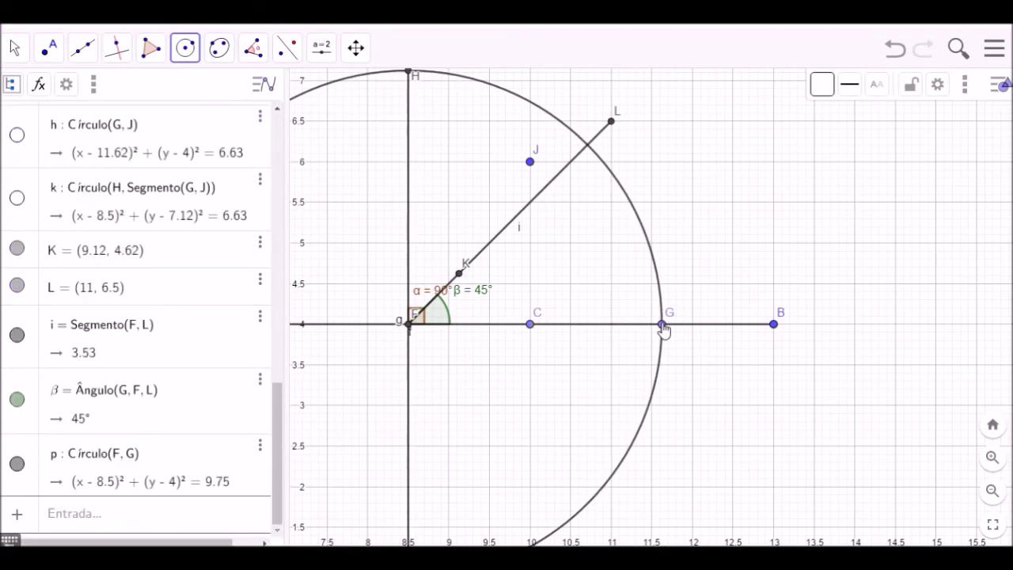
# - Mark the intersection of the circle centred at F with segment FL, and hide that circle
pyautogui.click(57, 57)
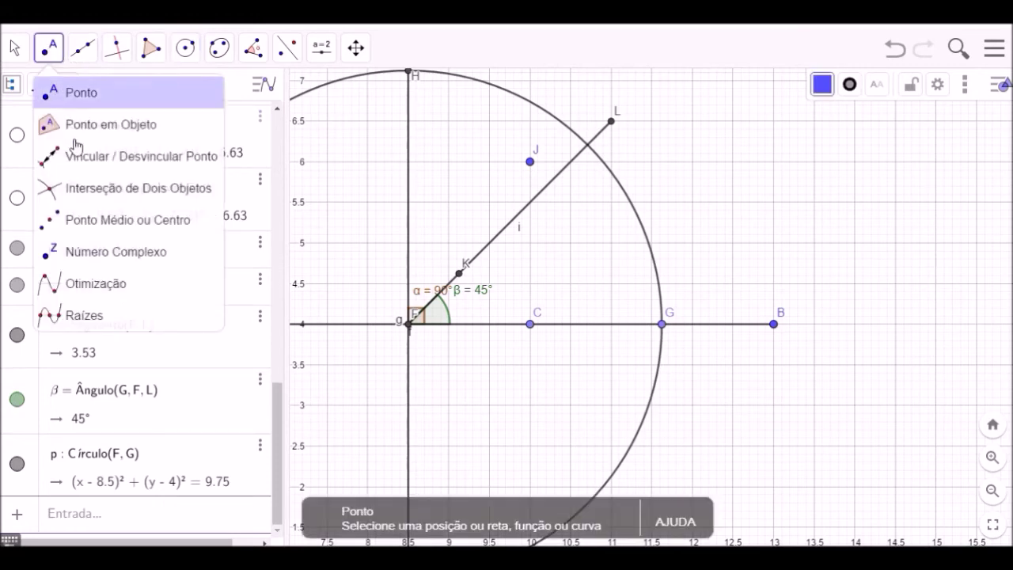
pyautogui.click(92, 190)
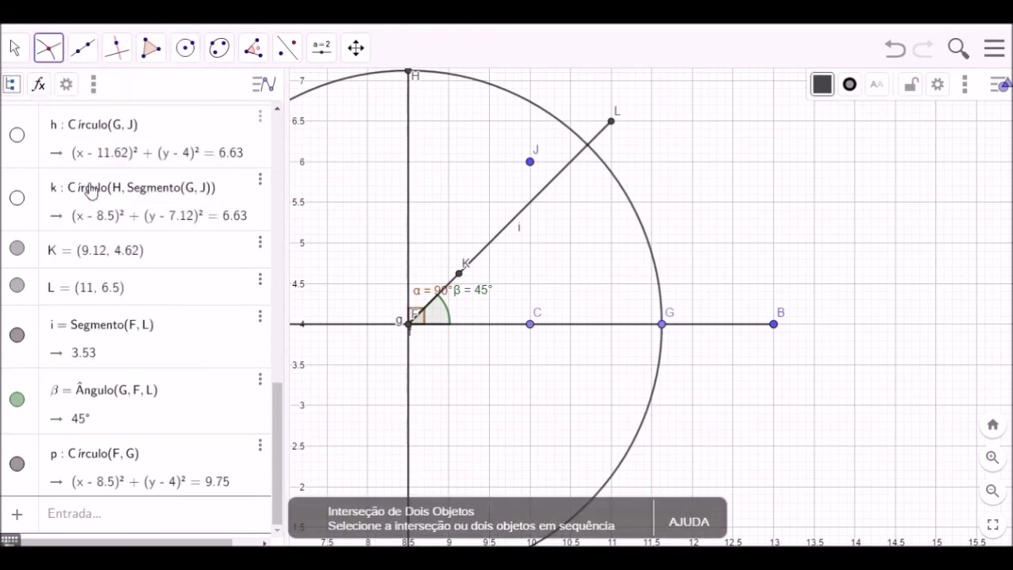
pyautogui.click(573, 167)
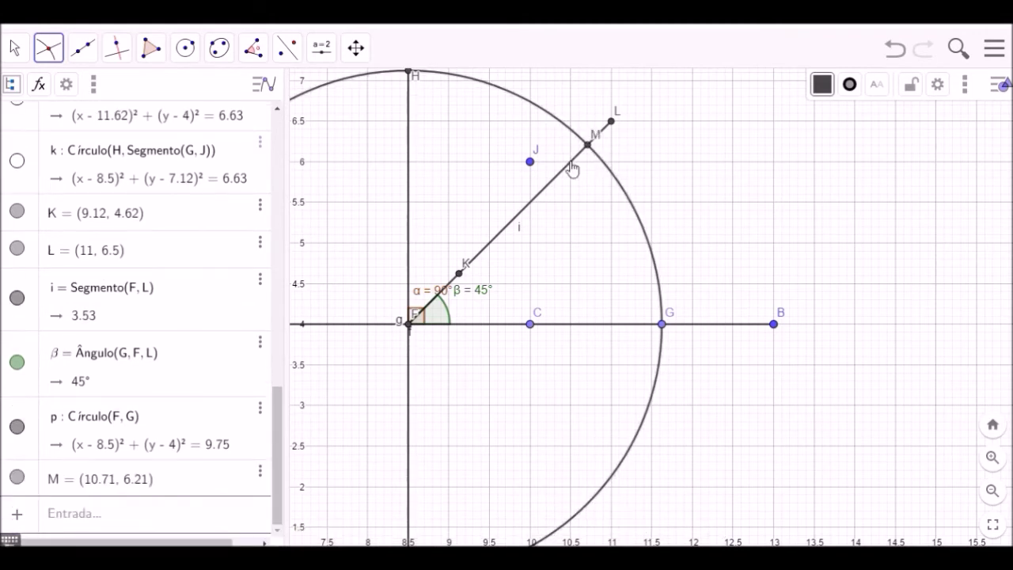
pyautogui.click(17, 427)
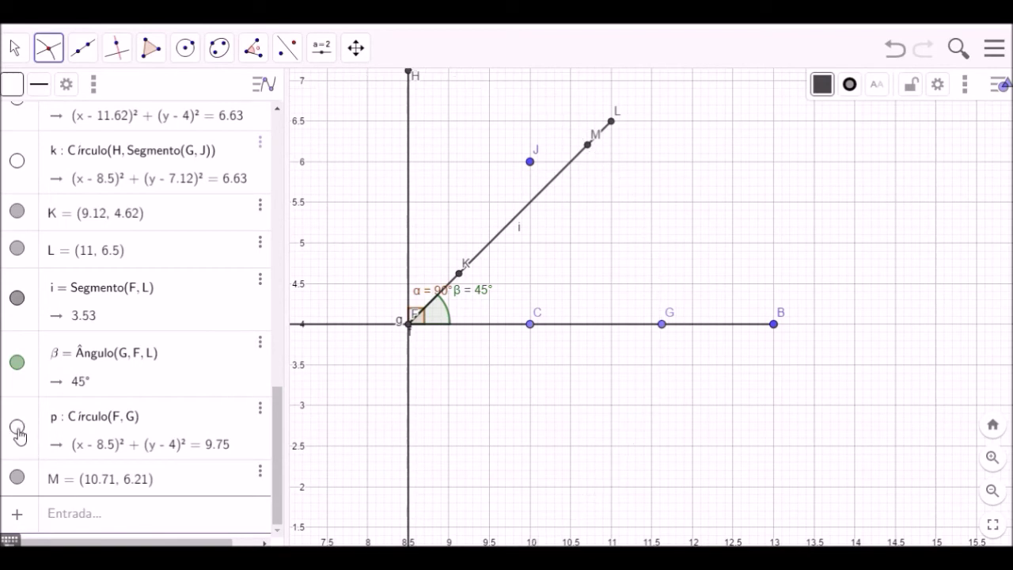
# - Show the circle centred at F again, and draw a circle centred at G through a new point on it near (11.19, 5.59)
pyautogui.click(187, 49)
pyautogui.click(214, 94)
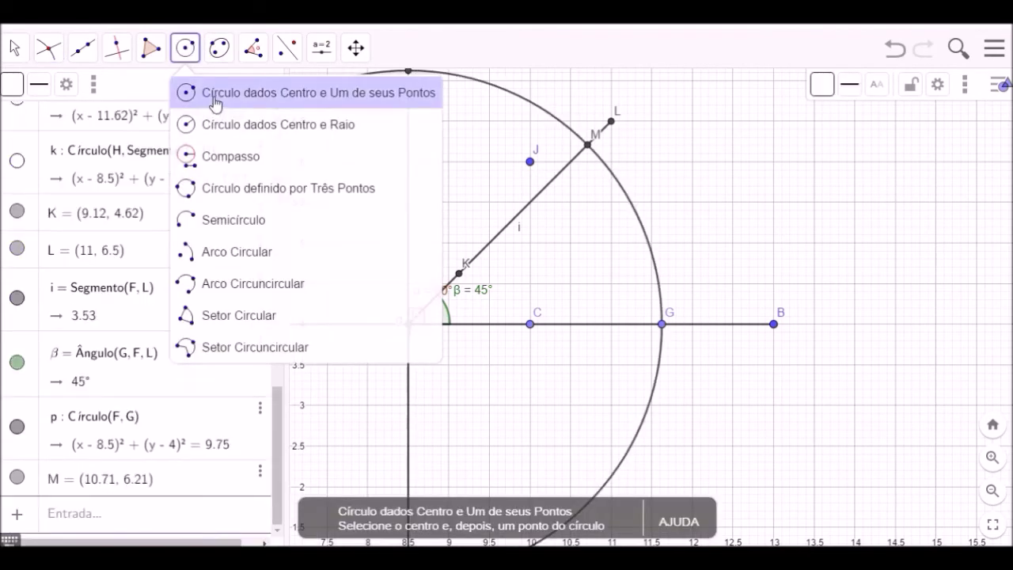
pyautogui.click(663, 331)
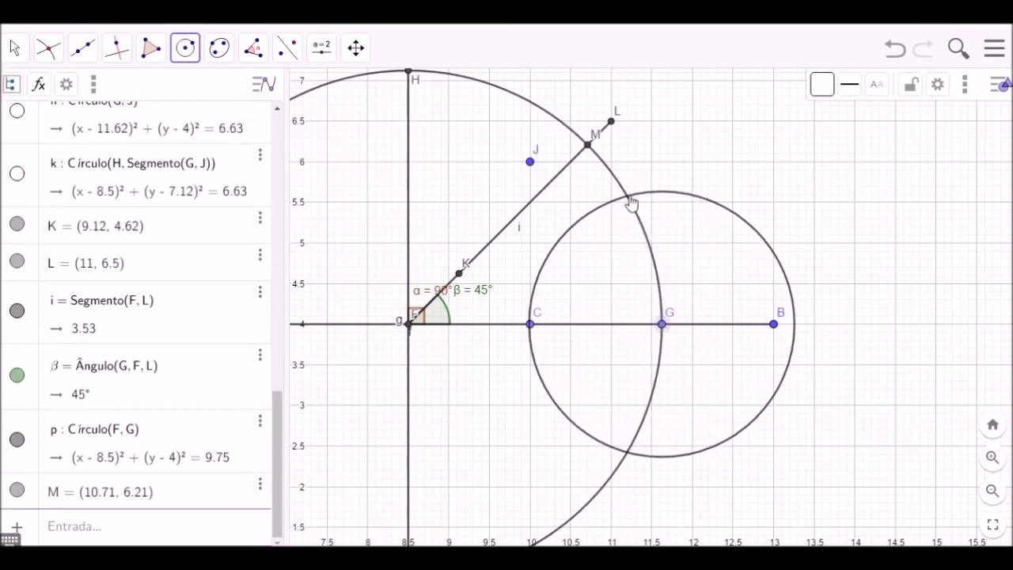
pyautogui.click(627, 196)
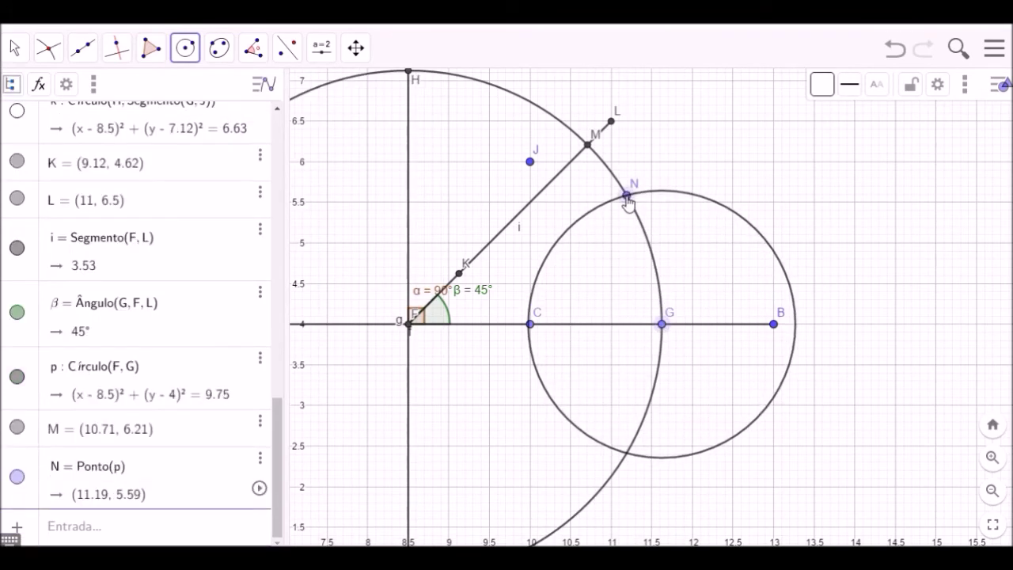
# - Draw a compass circle centred at M with radius equal to the distance from G to N
pyautogui.click(184, 49)
pyautogui.click(227, 170)
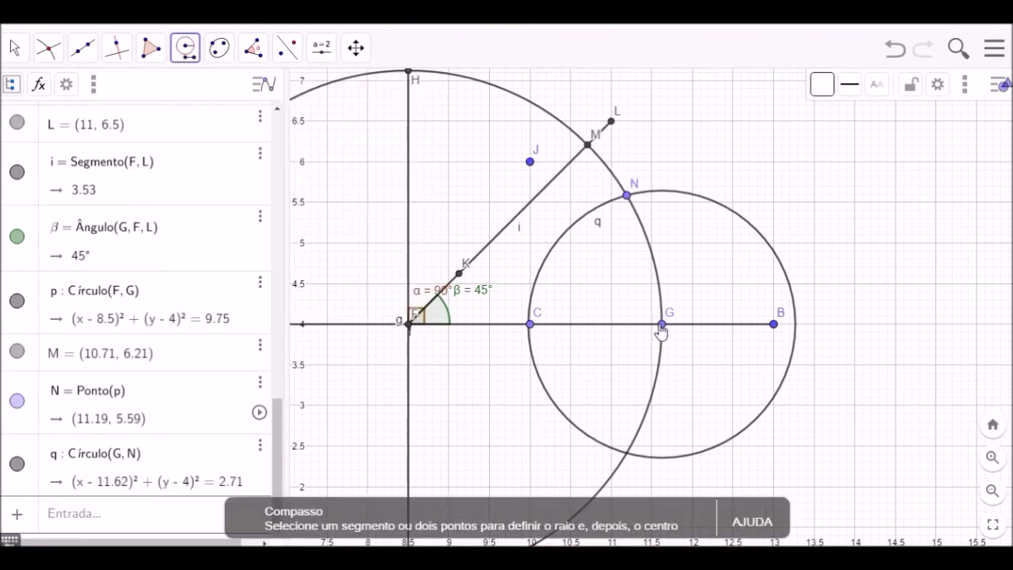
pyautogui.click(661, 325)
pyautogui.click(627, 197)
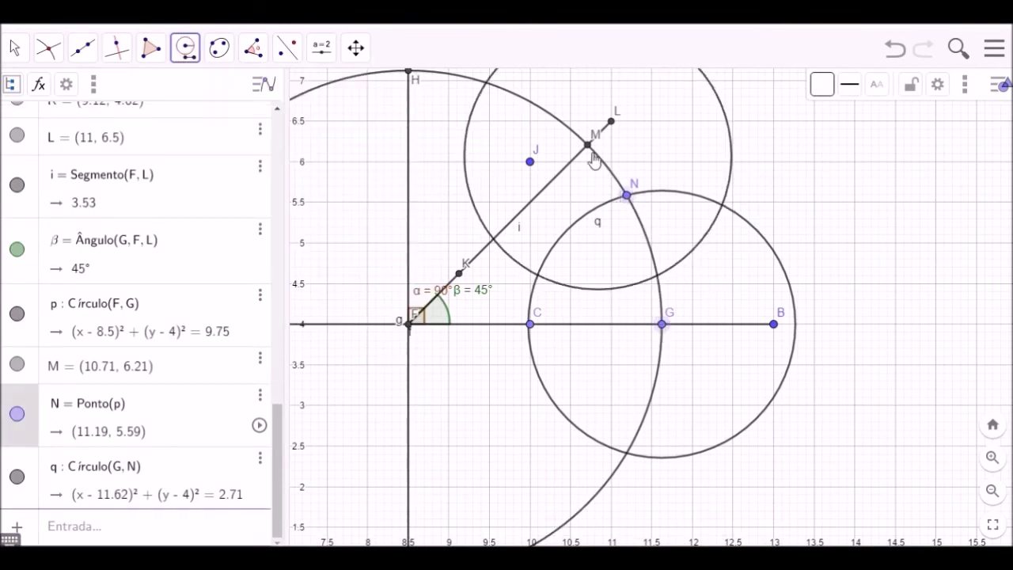
pyautogui.click(587, 145)
# - Mark both intersections of the equal circles centred at G and M
pyautogui.click(48, 47)
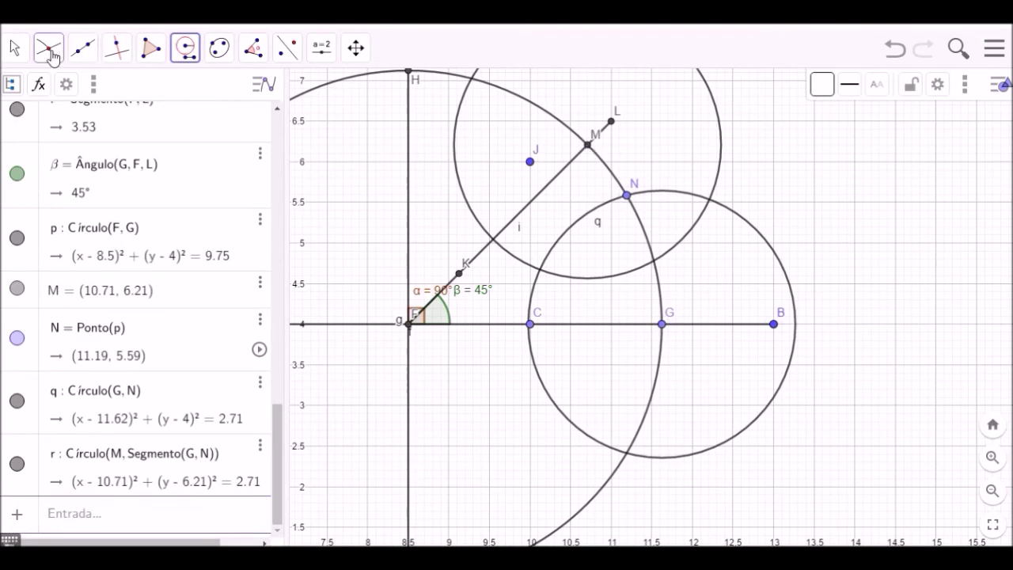
pyautogui.click(607, 278)
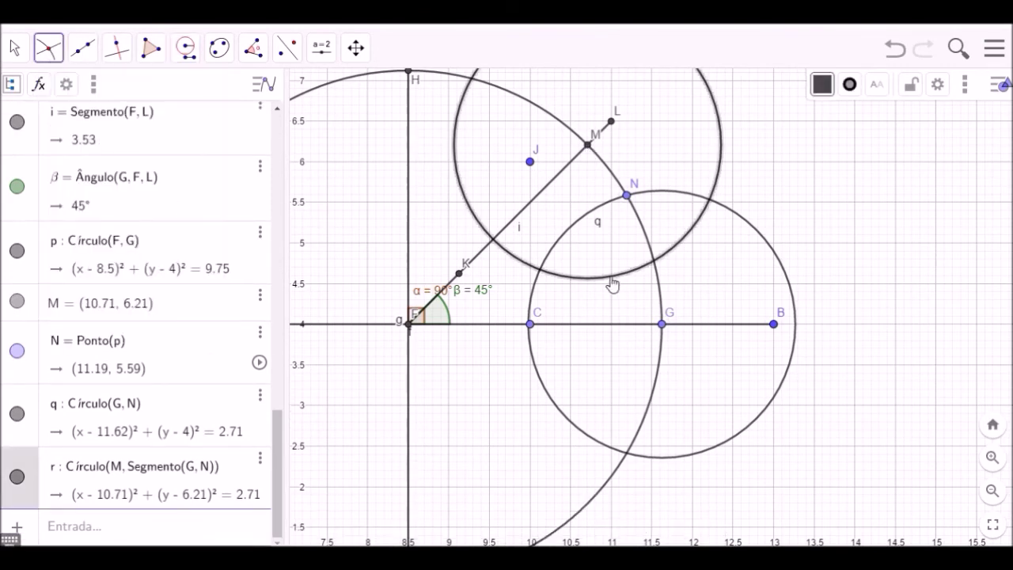
pyautogui.click(576, 225)
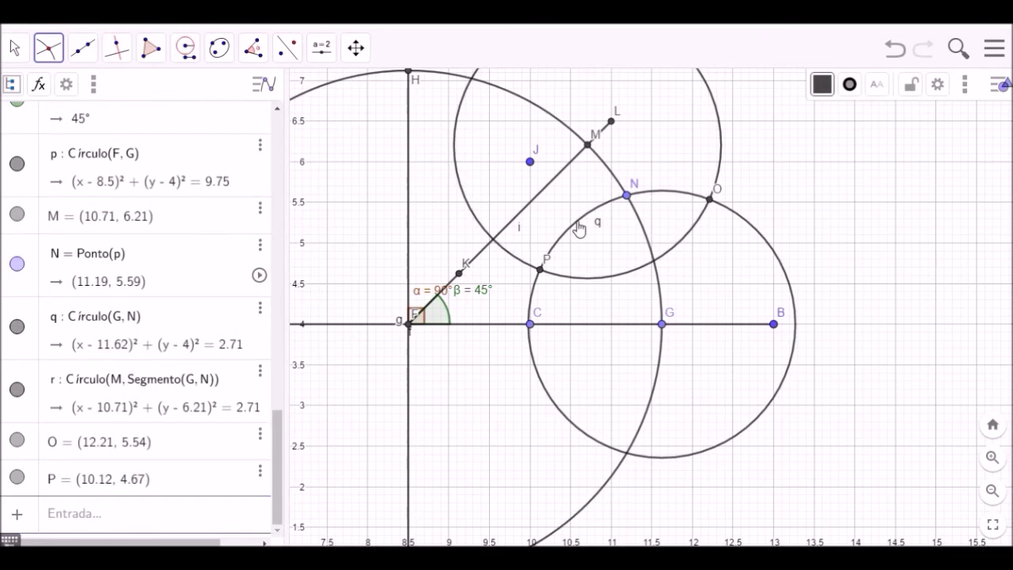
# - Draw a segment from F to O, the farther intersection of the two equal circles
pyautogui.click(89, 59)
pyautogui.click(108, 127)
pyautogui.click(409, 324)
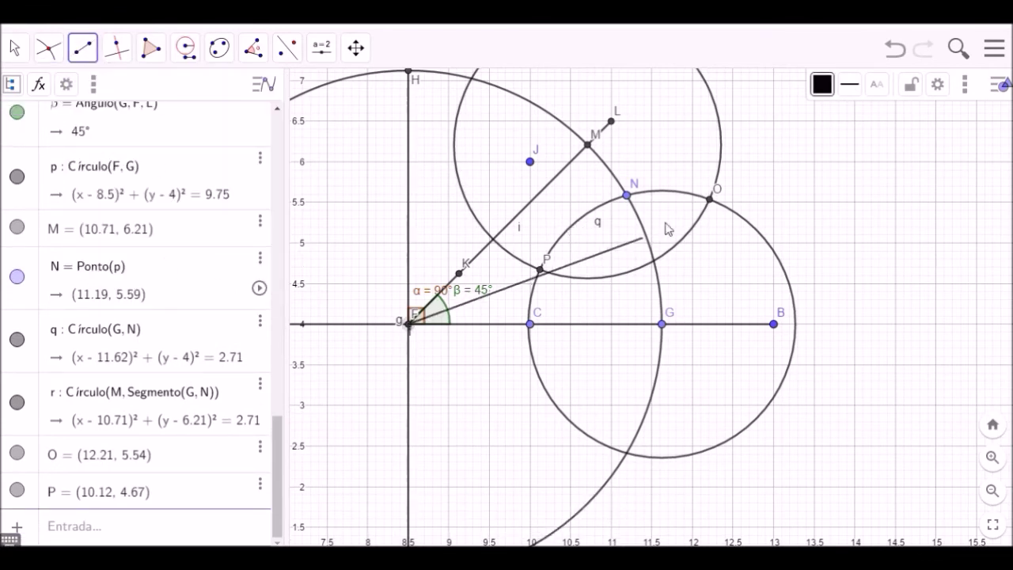
pyautogui.click(710, 198)
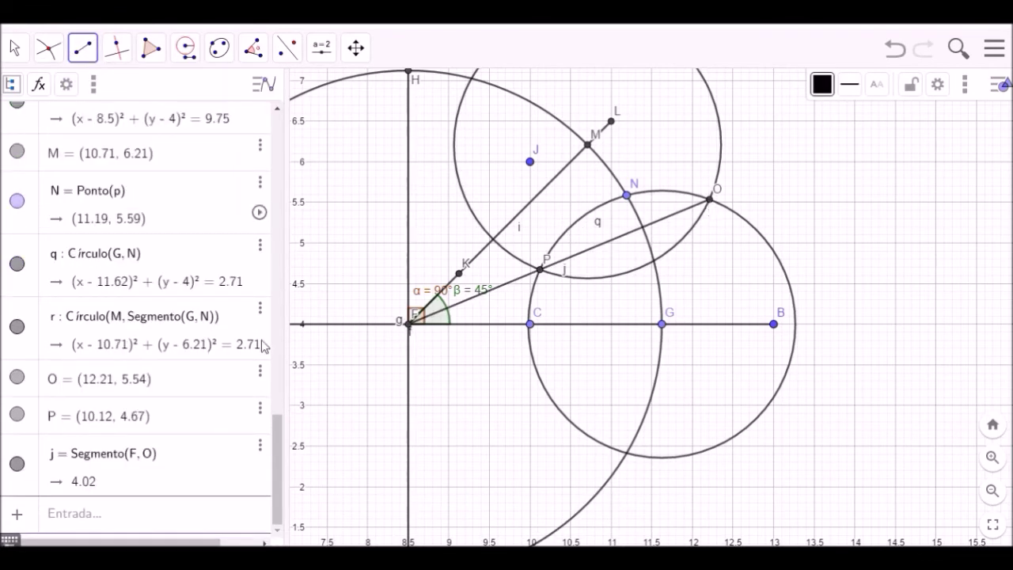
# - Hide the circles centred at G, M and F
pyautogui.click(16, 264)
pyautogui.click(17, 326)
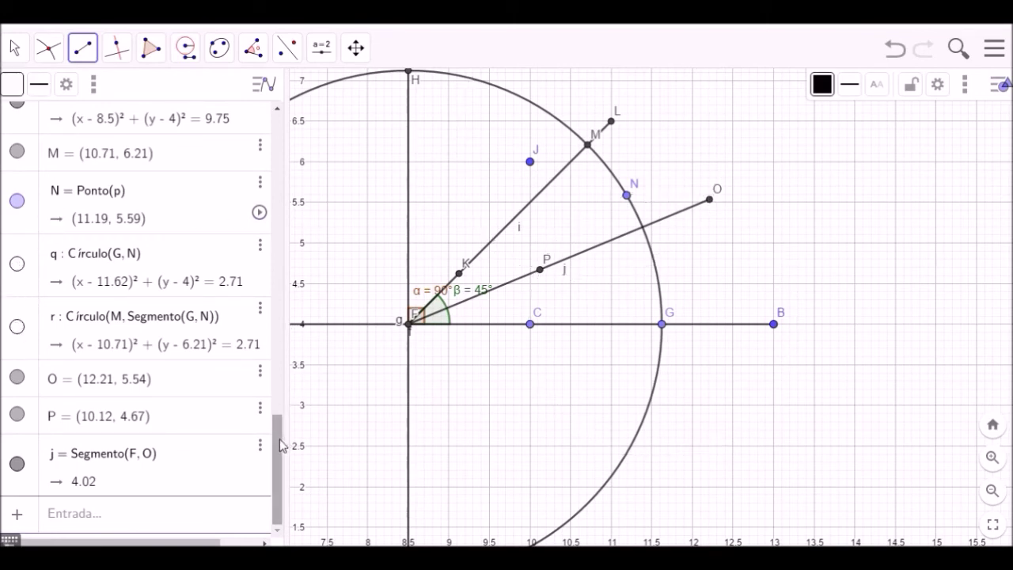
pyautogui.scroll(2, 280, 429)
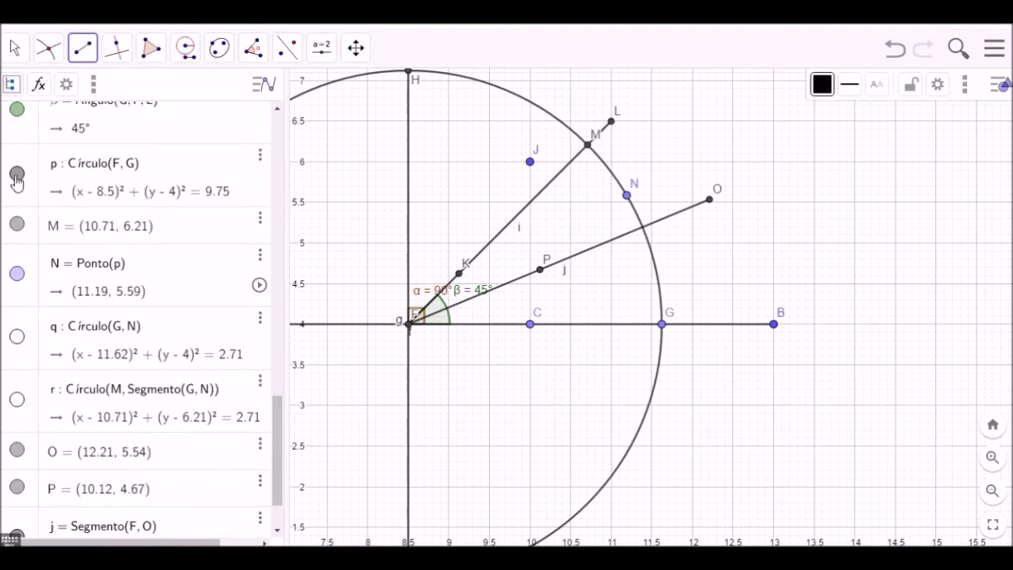
pyautogui.click(17, 174)
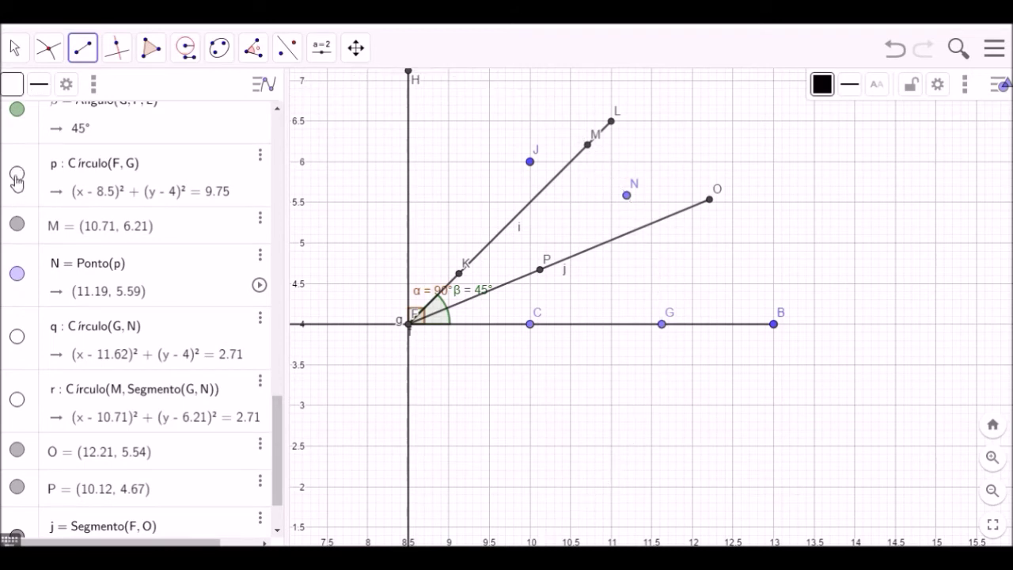
# - Measure the angle GFP with its vertex at F, between segments AB and FO
pyautogui.click(252, 49)
pyautogui.click(661, 322)
pyautogui.click(408, 324)
pyautogui.click(540, 271)
# - Set the size of the angle GFP marker to 85 in its style settings
pyautogui.click(261, 465)
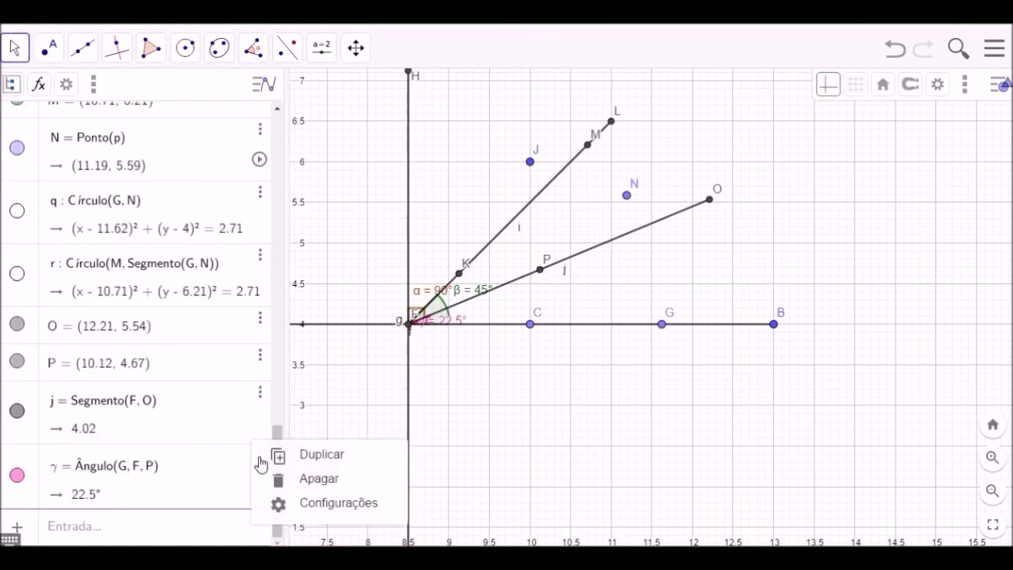
pyautogui.click(348, 502)
pyautogui.click(881, 80)
pyautogui.moveTo(809, 272); pyautogui.dragTo(861, 273)
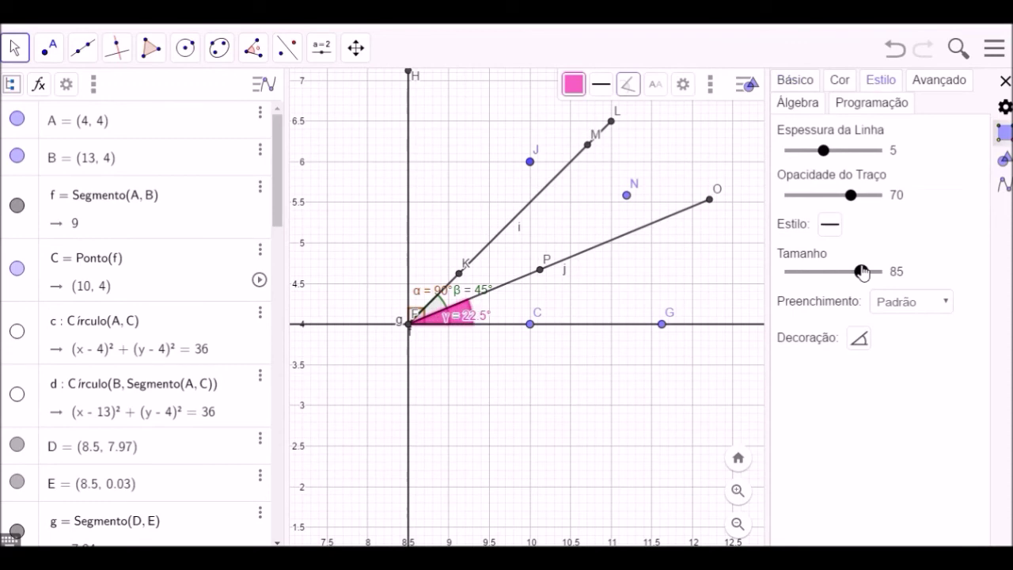
# - Lighten the fill of the angle GFP marker, and move its label clear of the marker toward C
pyautogui.click(839, 80)
pyautogui.moveTo(860, 392); pyautogui.dragTo(829, 392)
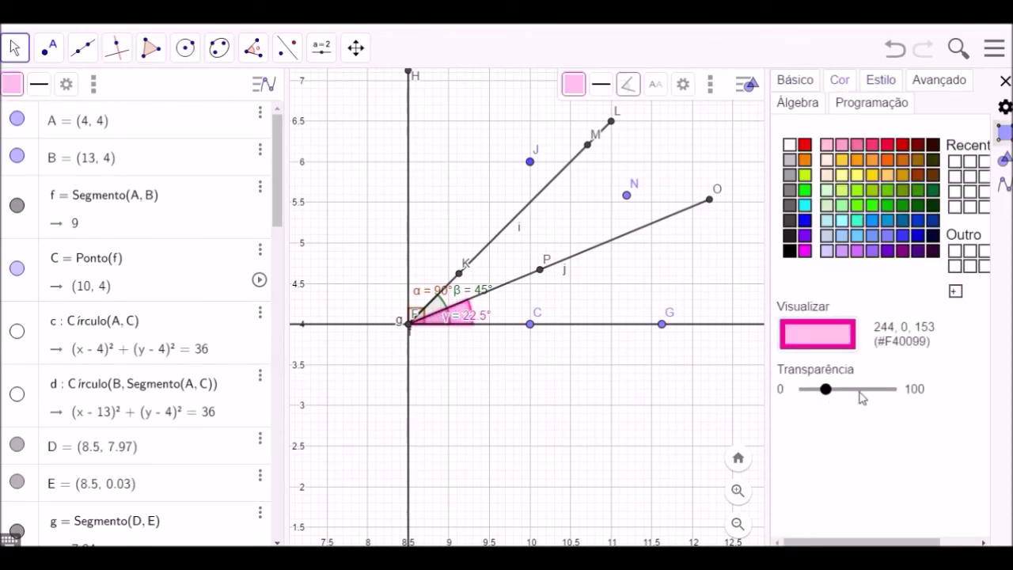
pyautogui.click(1005, 80)
pyautogui.moveTo(471, 320); pyautogui.dragTo(514, 318)
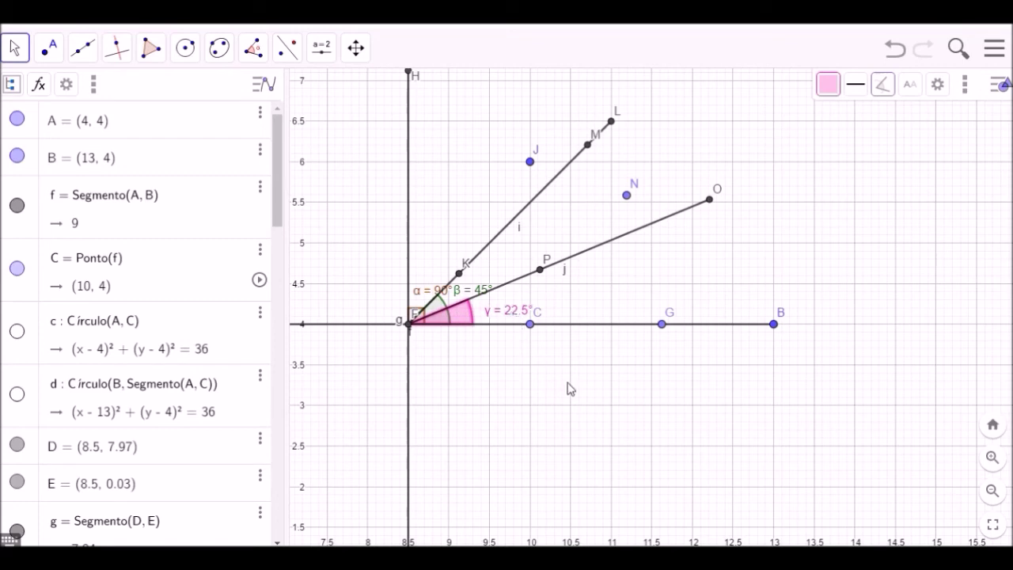
pyautogui.moveTo(558, 428); pyautogui.dragTo(608, 466)
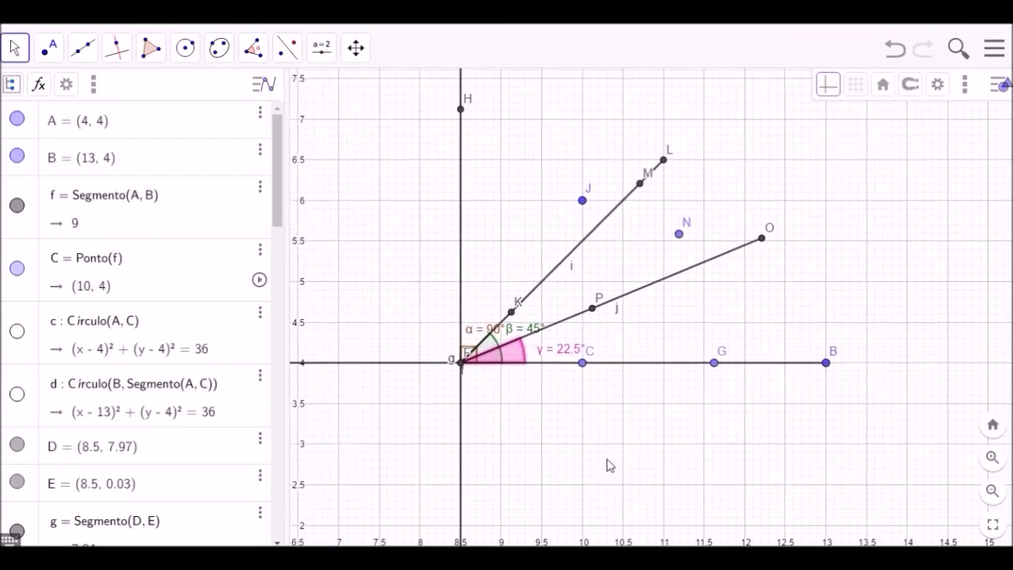